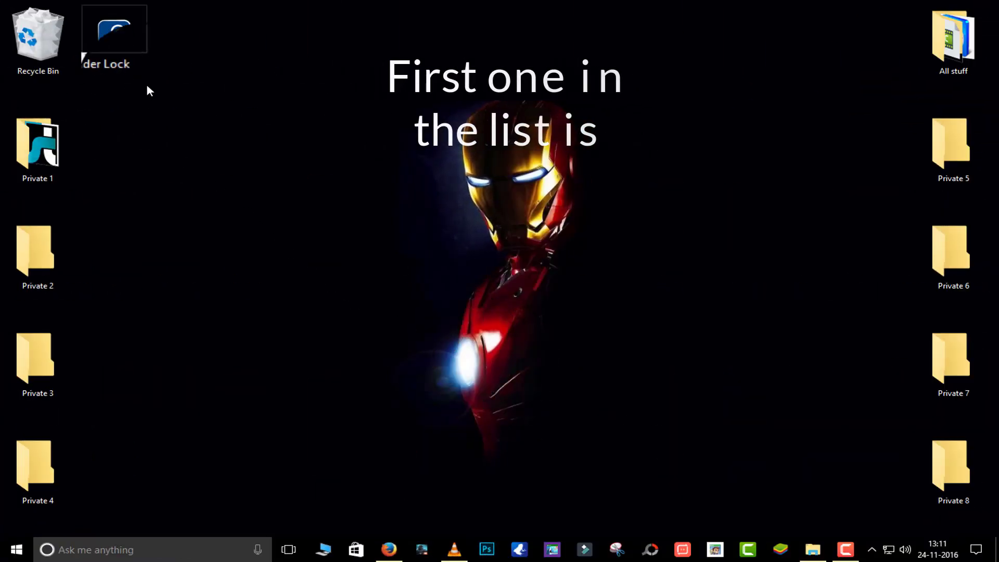
Launch Folder Lock and create its master password, entering it twice
click(118, 50)
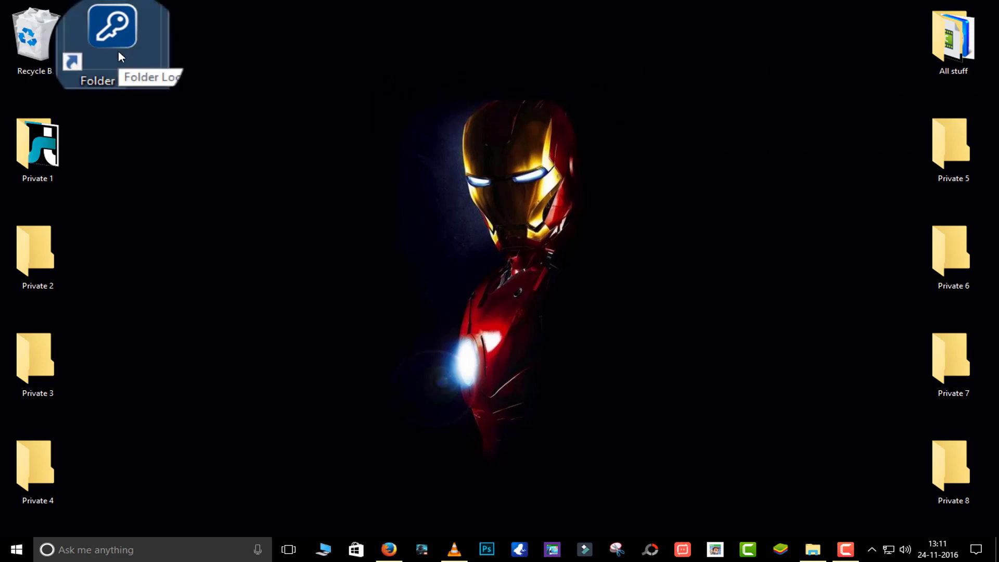
double_click(119, 52)
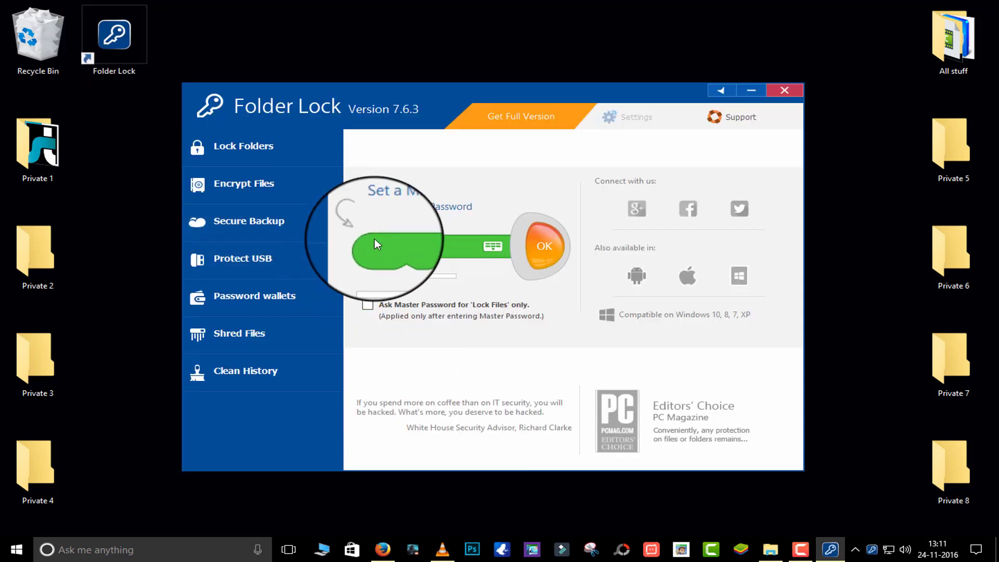
click(402, 249)
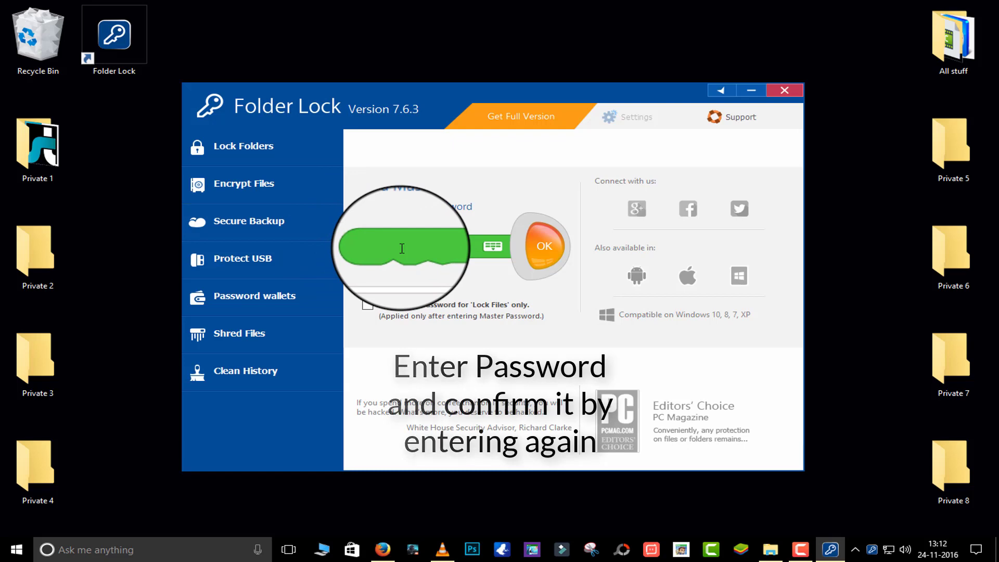
text(a)
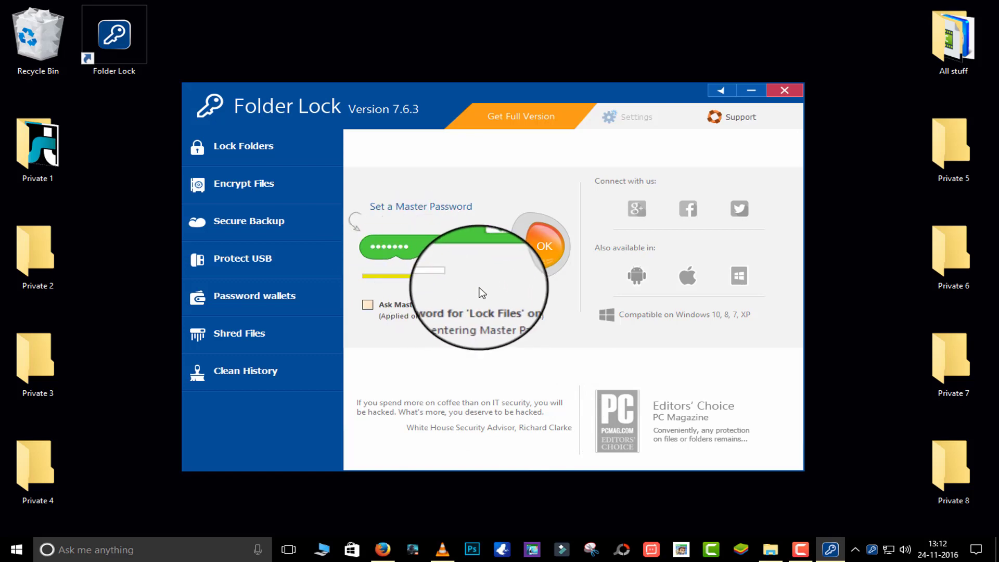
click(544, 250)
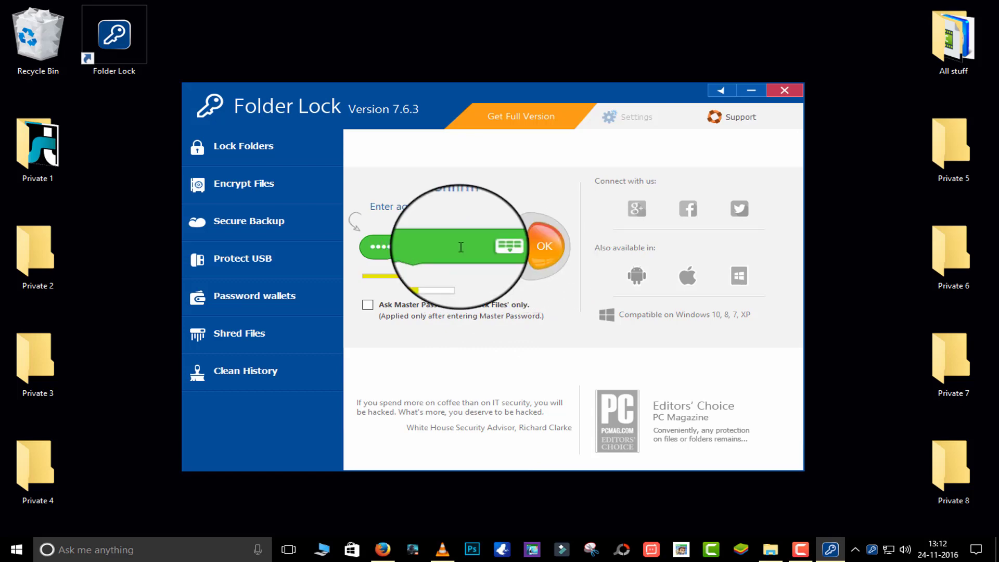
key(Return)
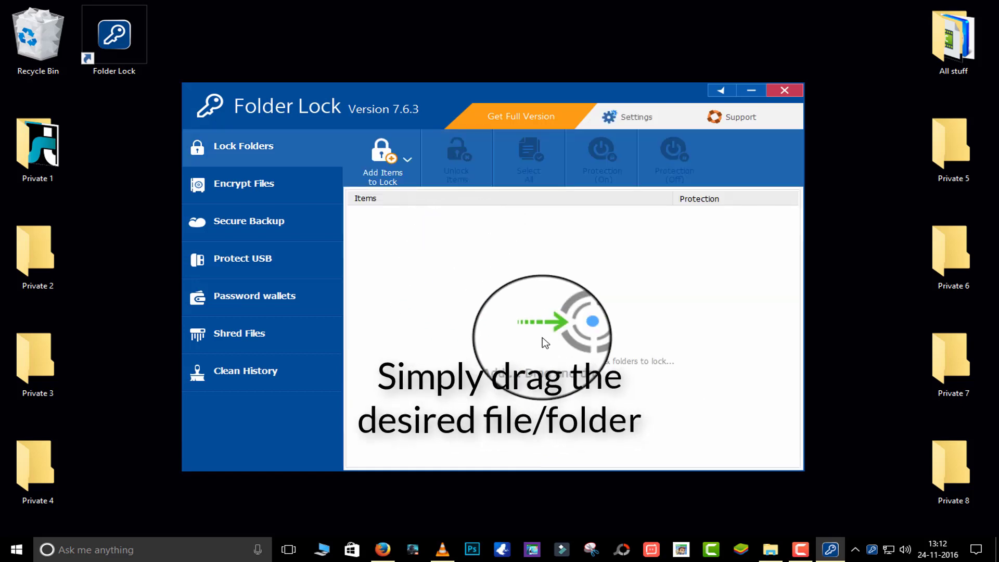
Drag the Private 1 folder into Folder Lock's locked list
drag(39, 146, 522, 313)
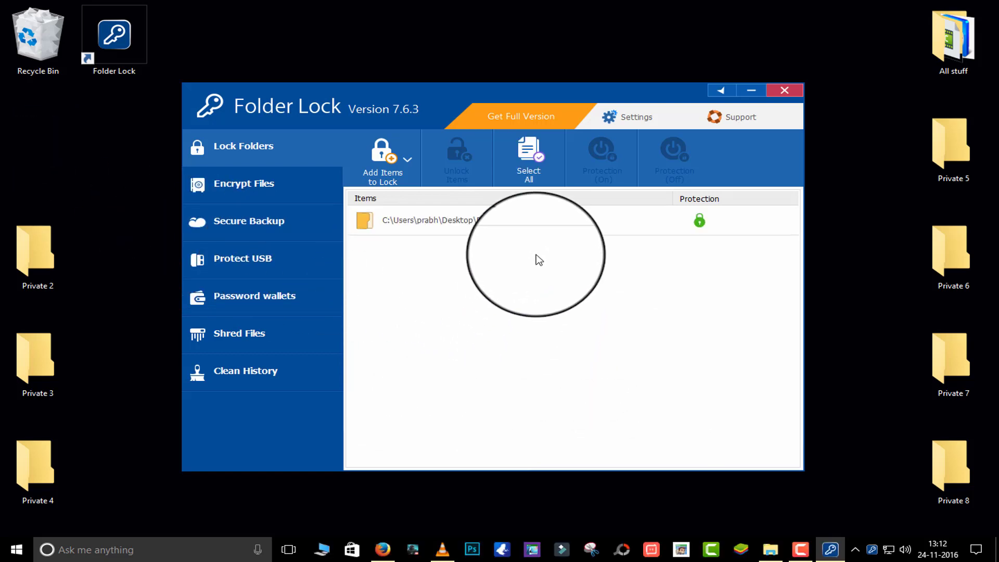
click(385, 157)
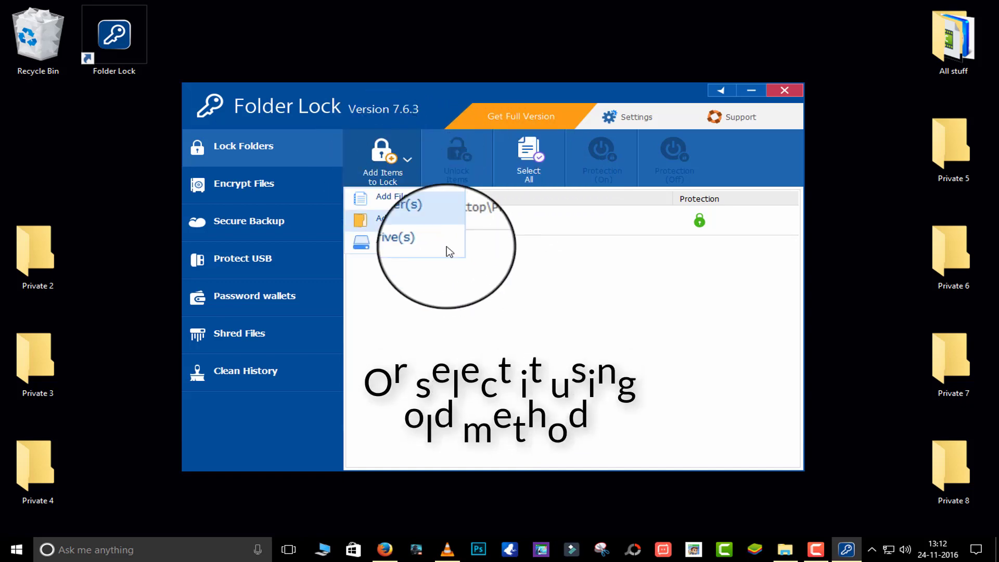
click(500, 283)
Lock Desktop\Private 2 through Add Folder(s), then close Folder Lock
click(404, 172)
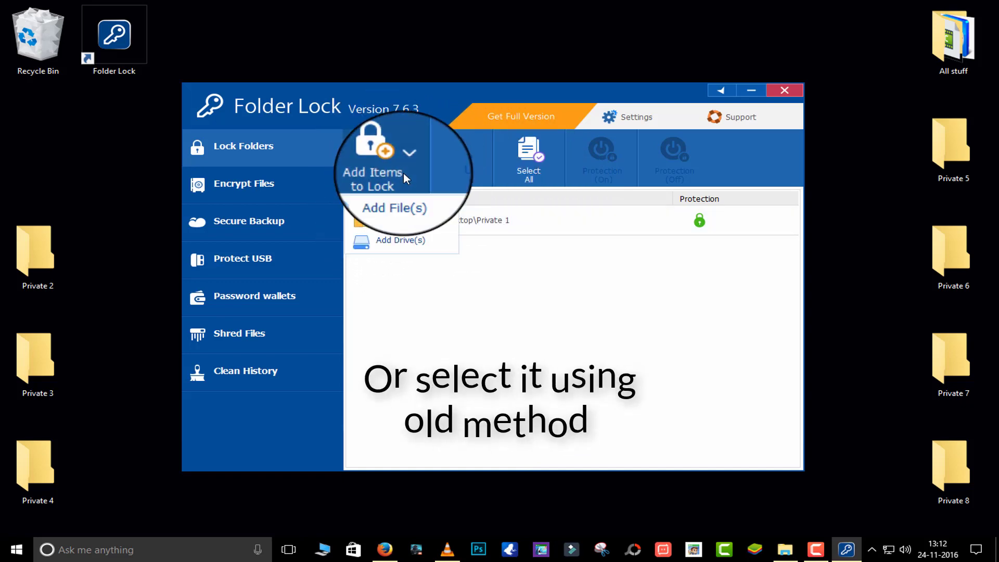
click(428, 220)
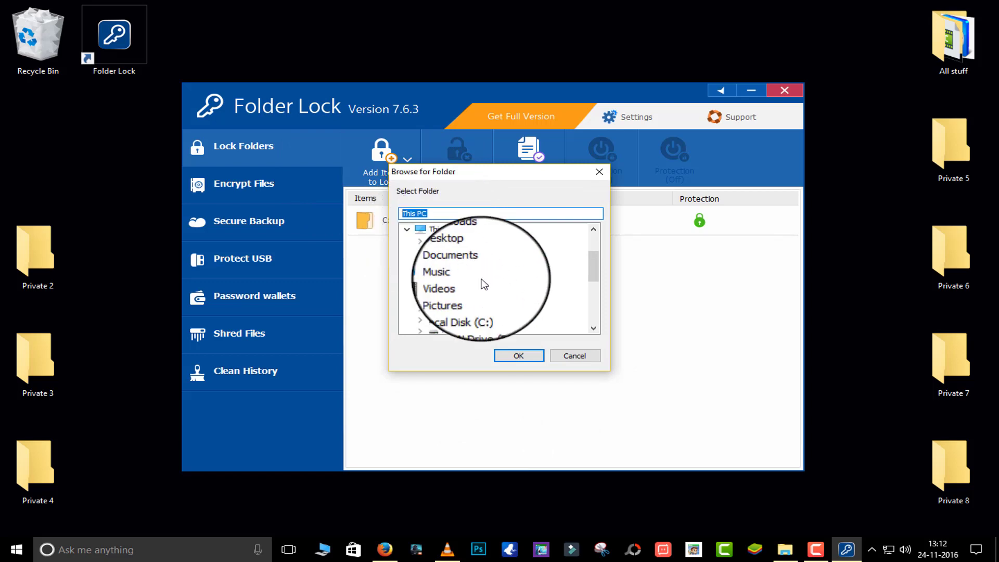
double_click(471, 254)
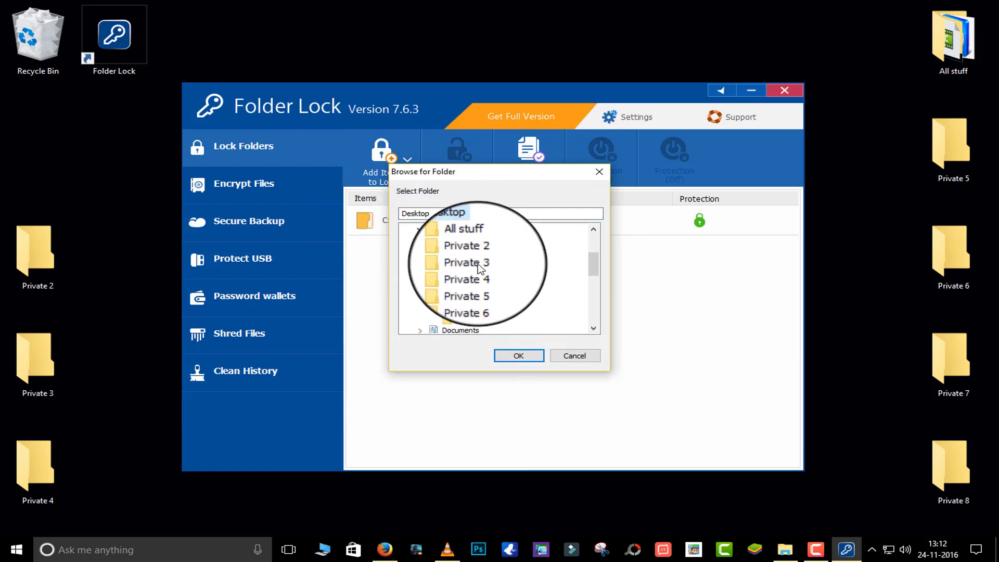
click(476, 252)
click(519, 354)
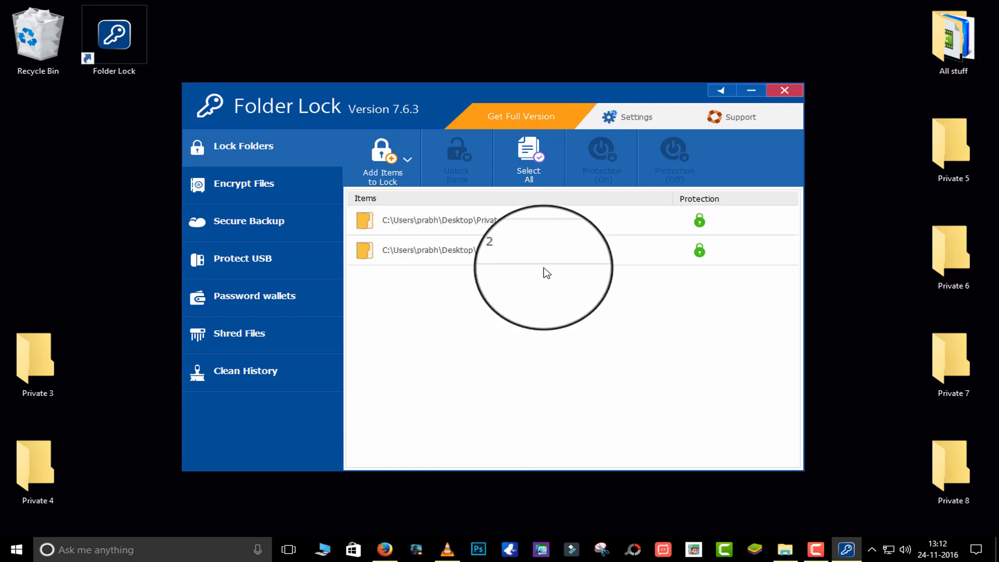
click(786, 93)
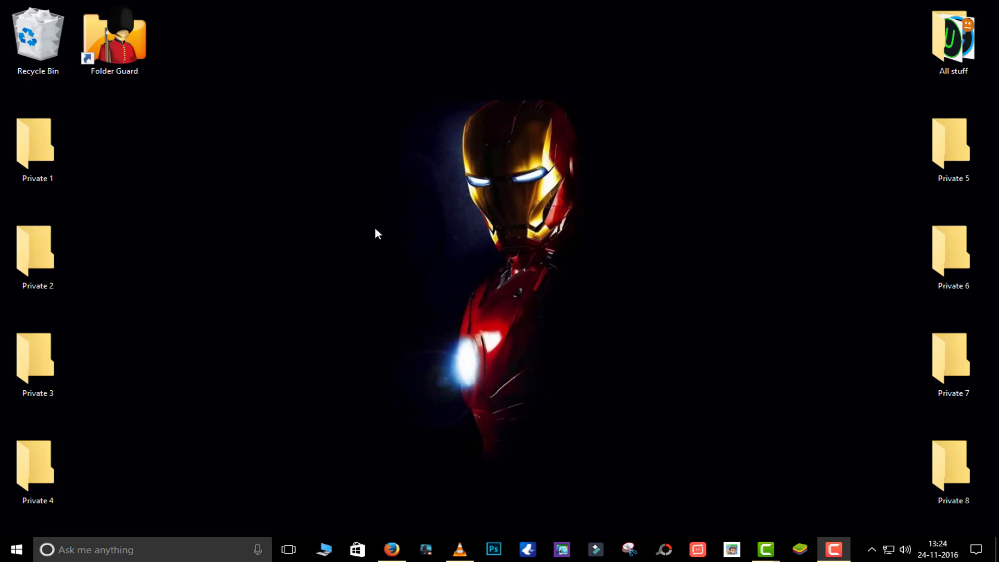
Launch Folder Guard, choose 'Set up the folder protection' and confirm a new master password
double_click(118, 51)
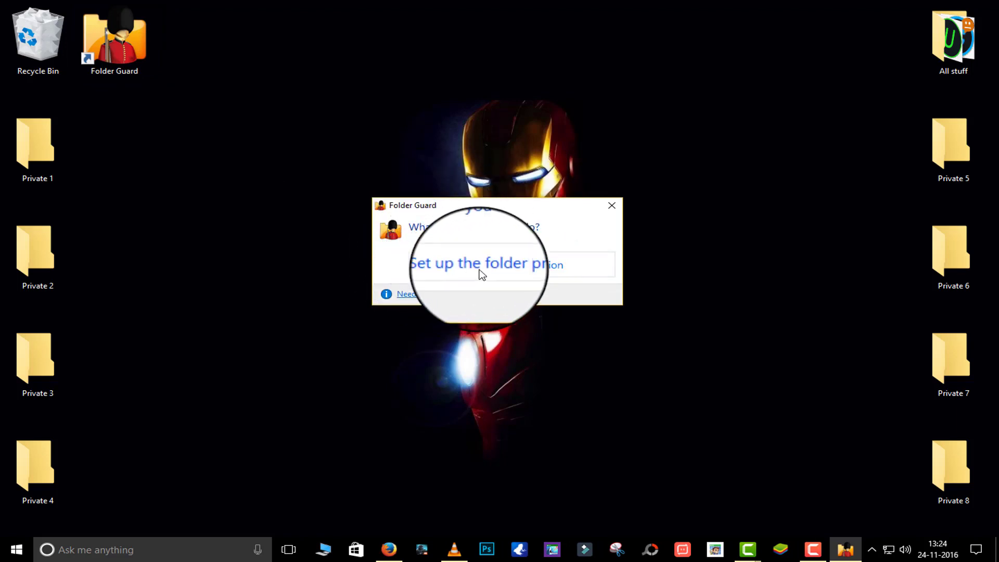
click(525, 271)
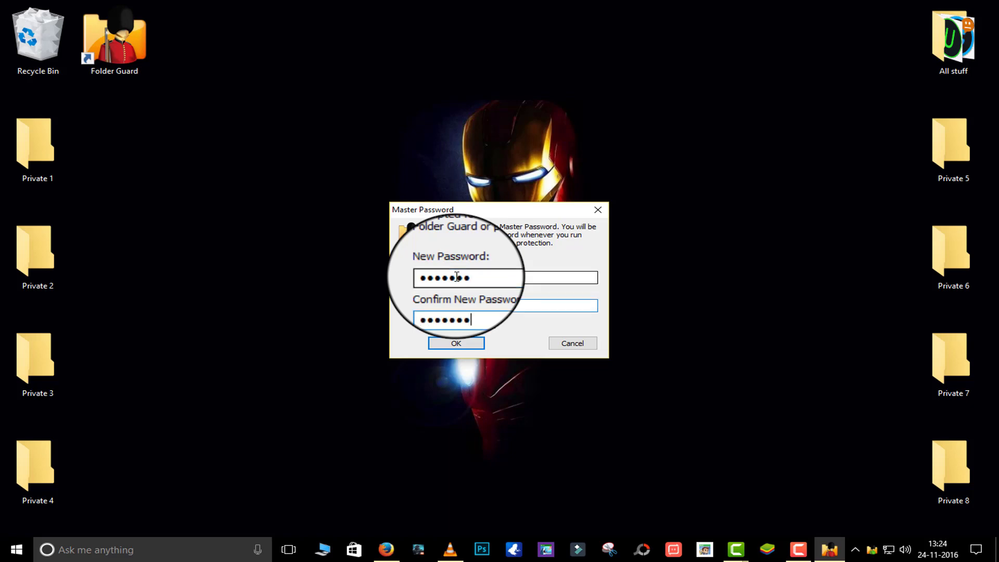
click(456, 343)
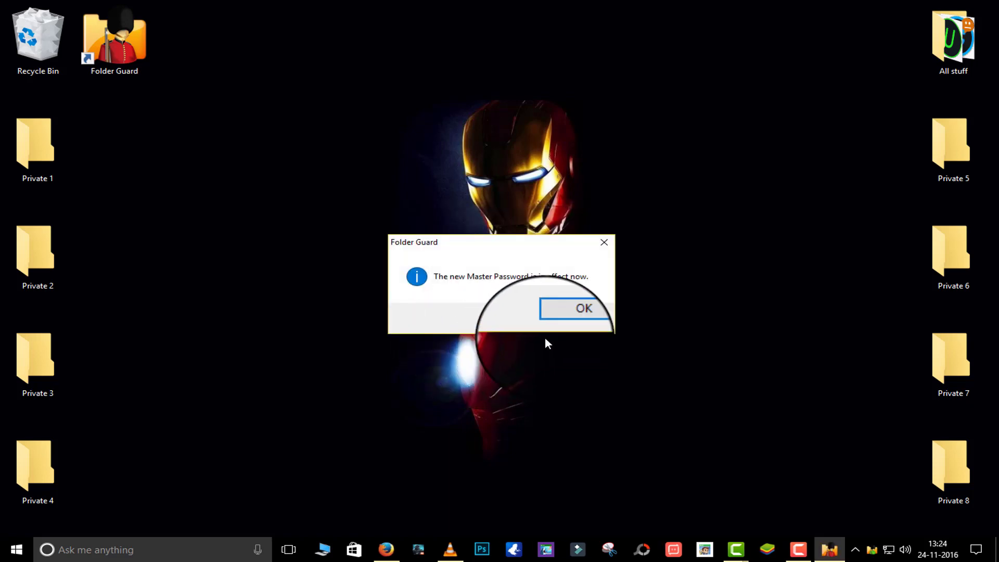
click(571, 312)
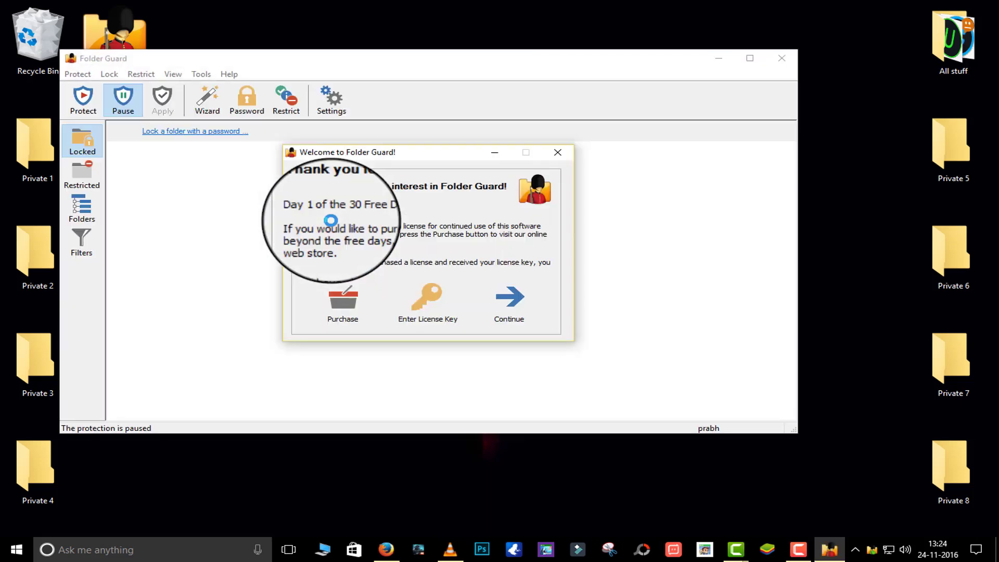
Turn protection on and choose Desktop\Private 1 as the folder to lock with a password
click(506, 309)
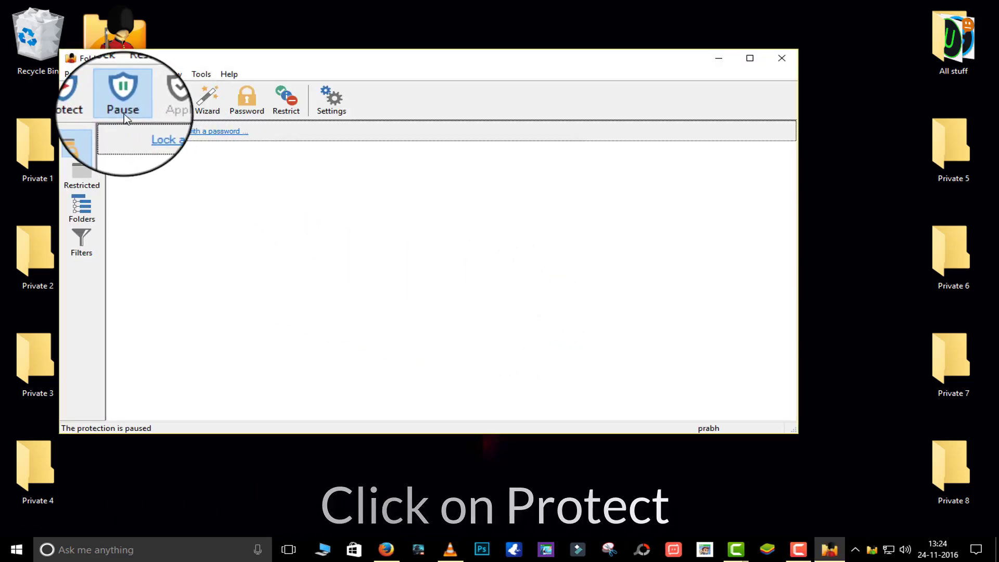
click(89, 106)
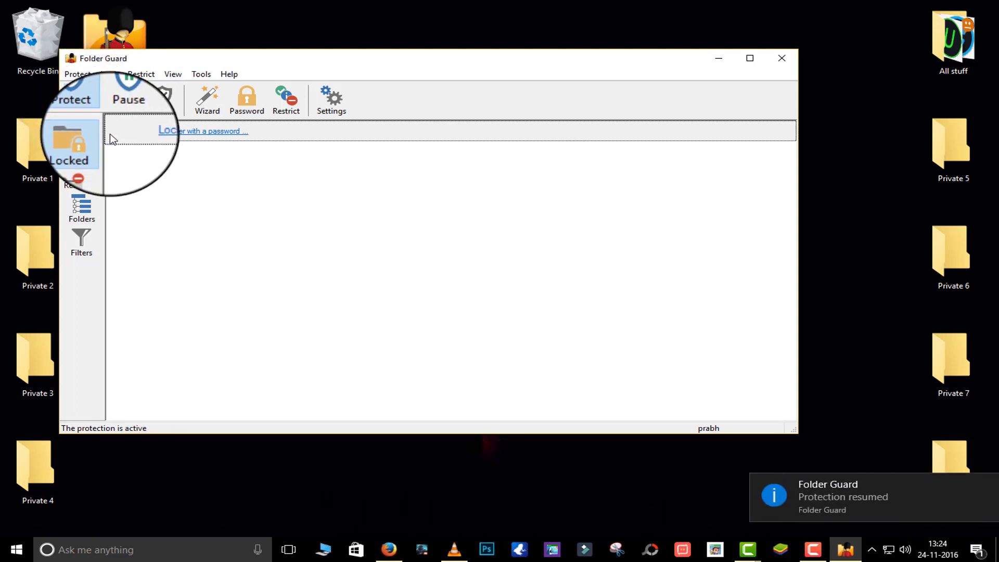
click(196, 134)
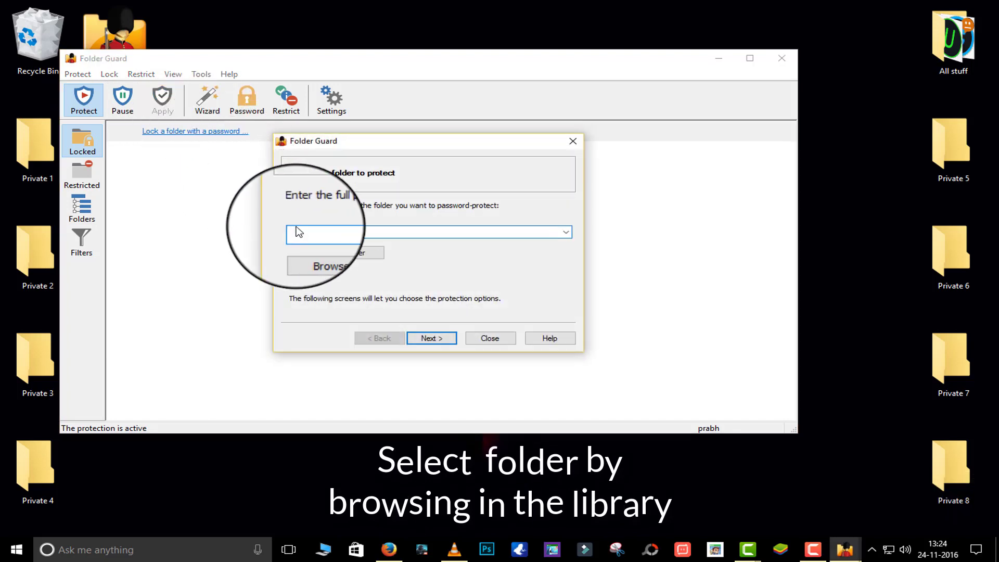
click(356, 252)
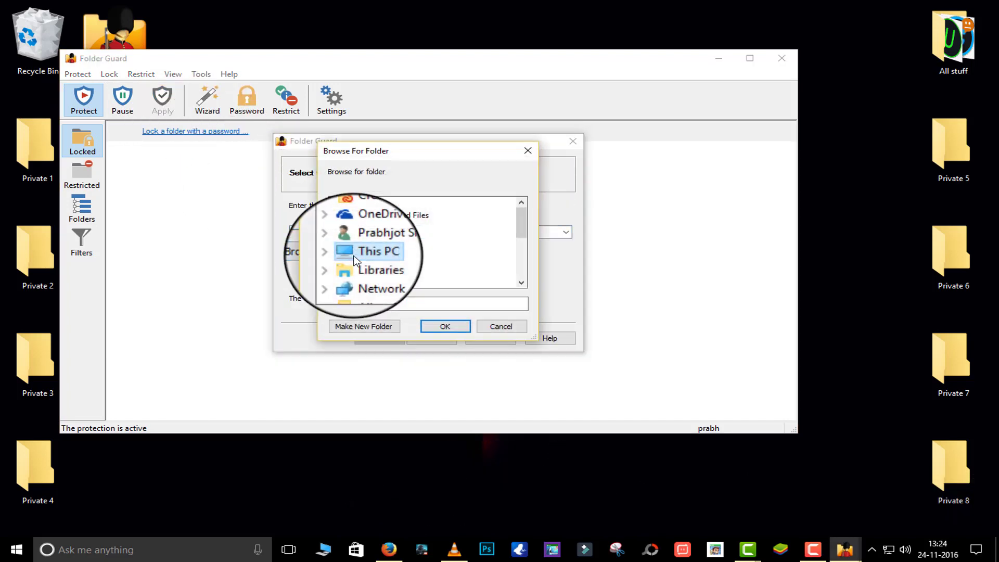
double_click(368, 260)
double_click(391, 218)
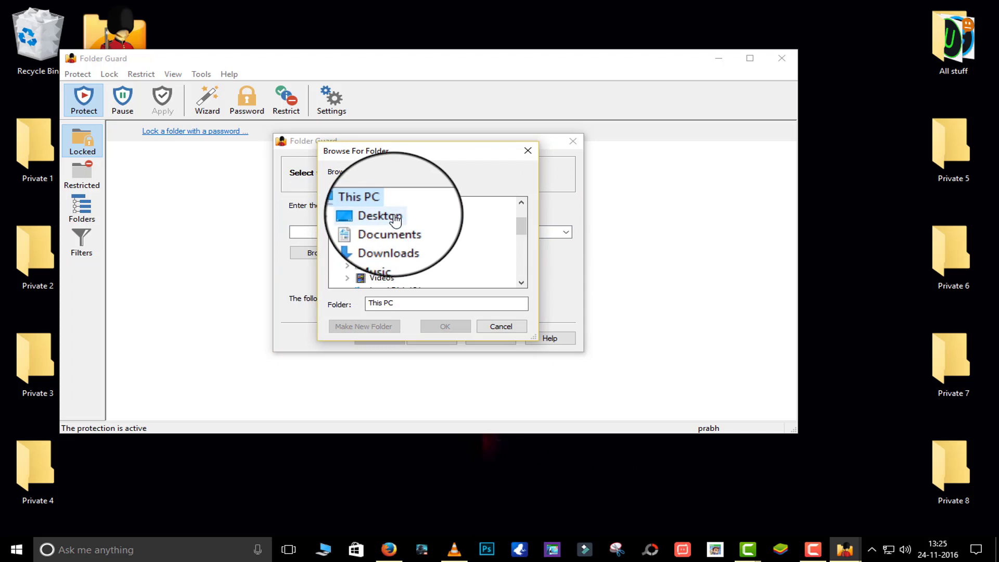
click(401, 227)
click(446, 326)
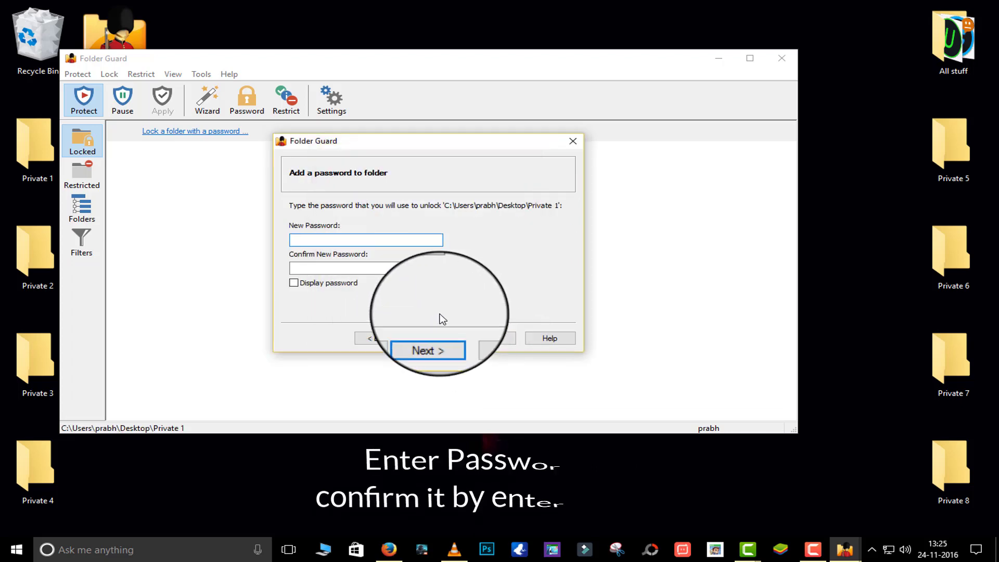
Give Private 1 a password granting local users full access and finish the wizard
click(415, 239)
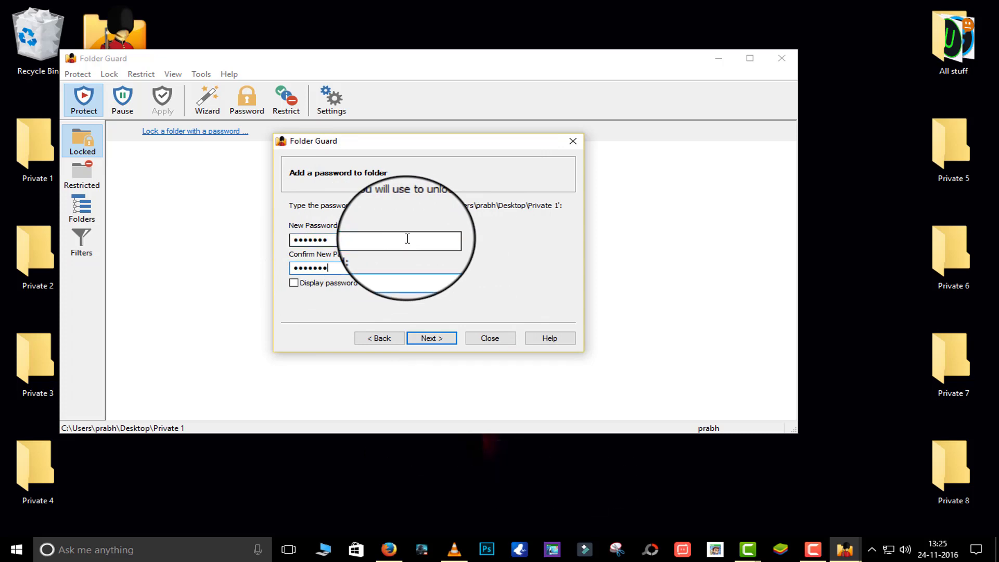
click(435, 339)
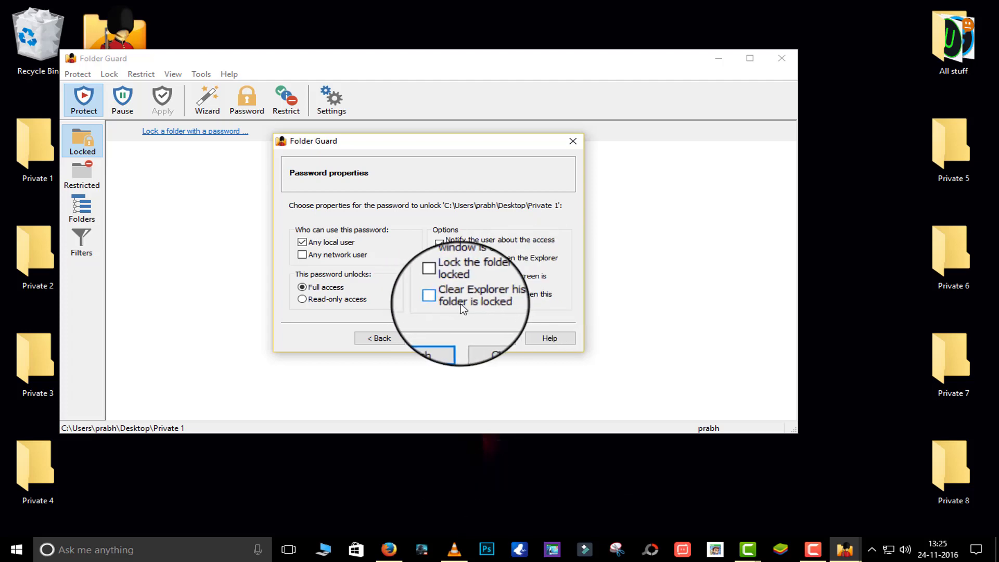
click(434, 339)
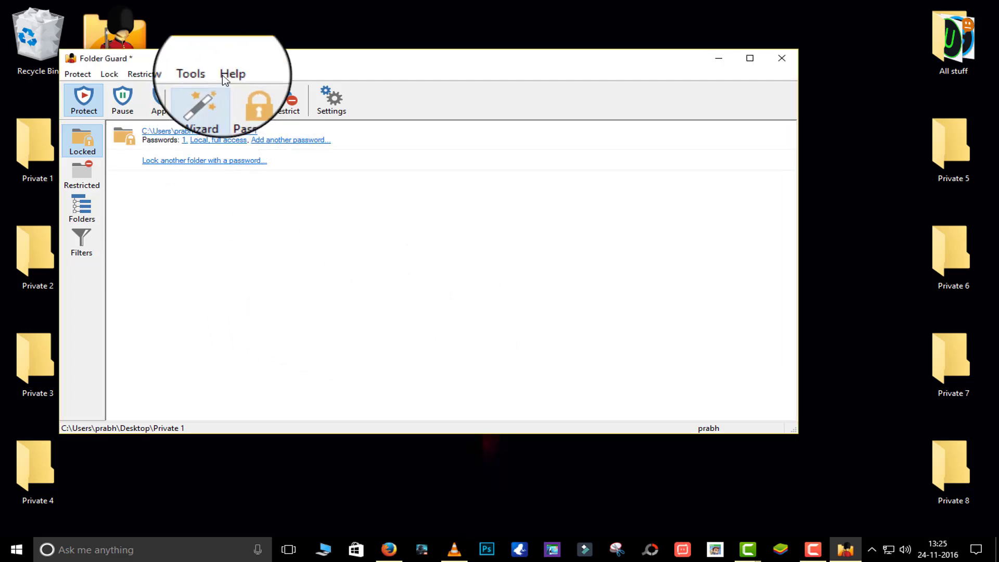
Close Folder Guard, keeping the system protected
drag(230, 60, 268, 62)
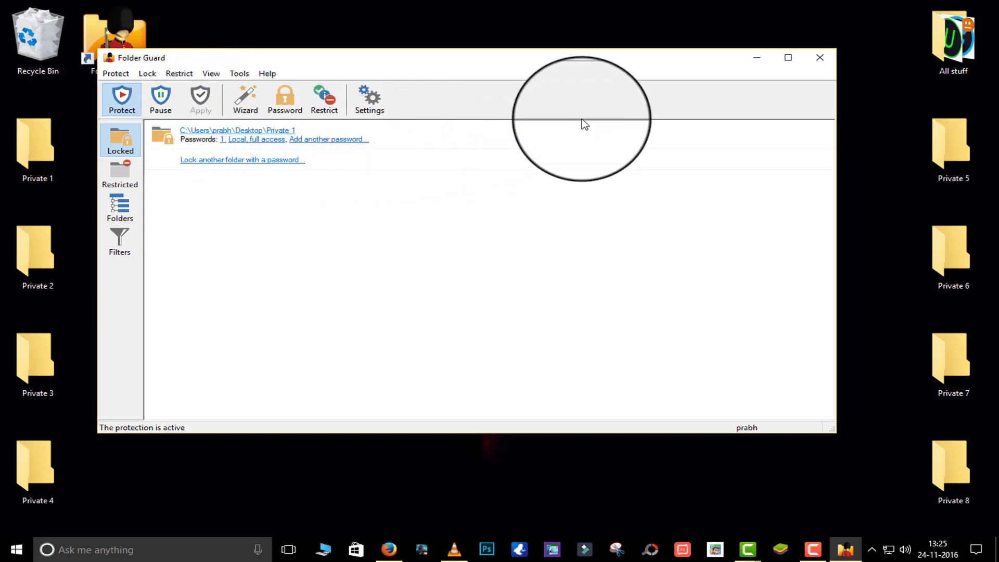
click(817, 58)
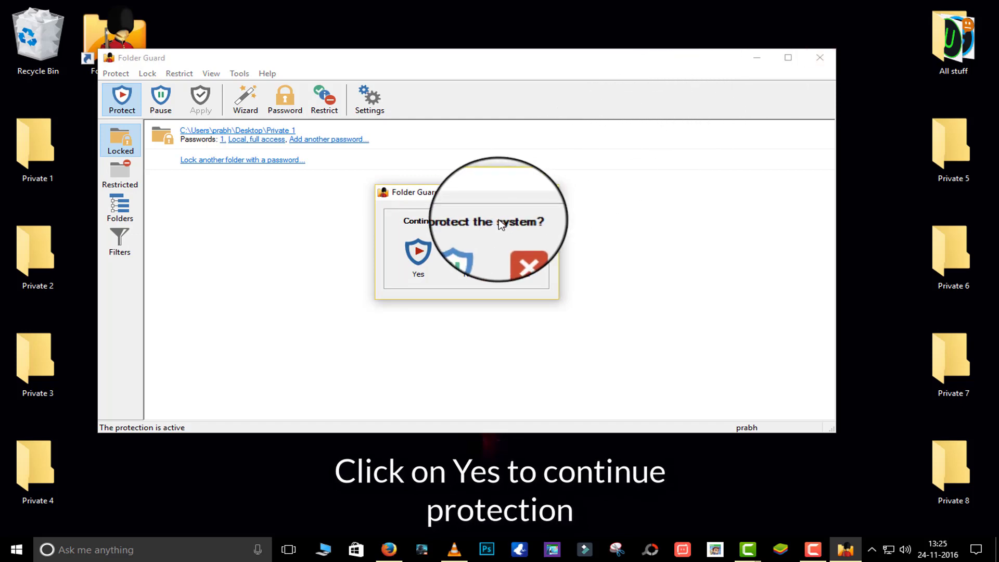
click(418, 252)
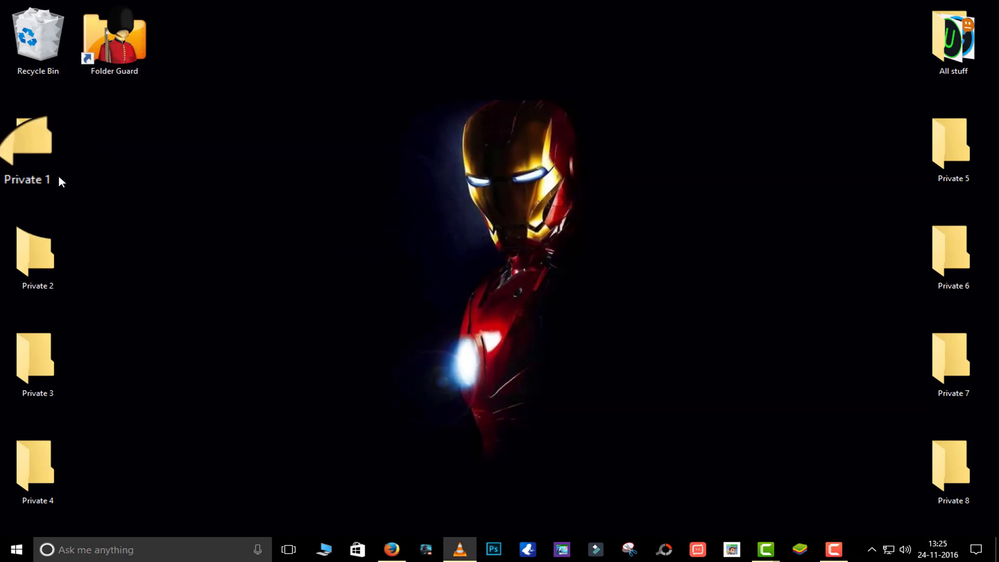
Open Private 1 from the desktop and unlock it with its password
double_click(45, 161)
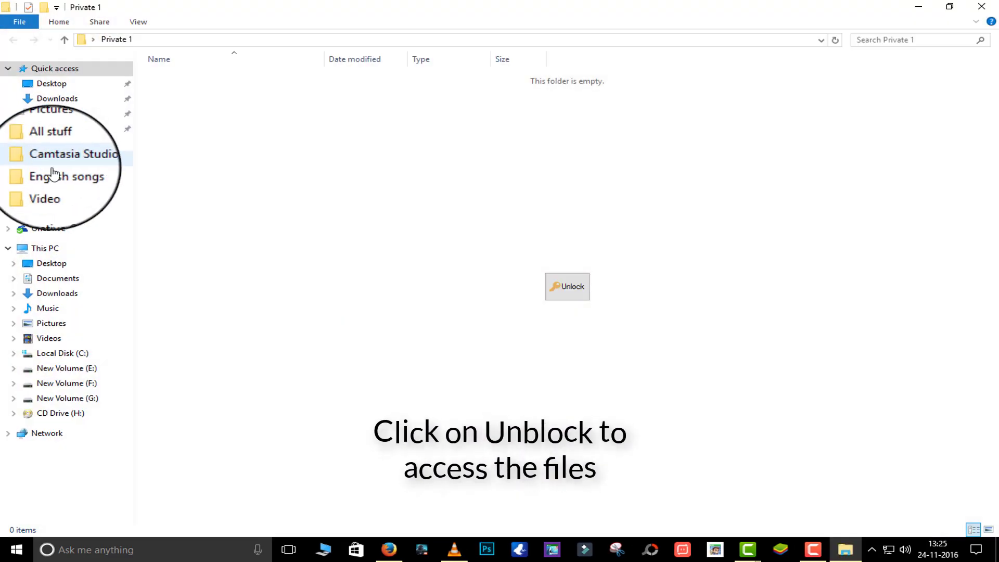
click(567, 293)
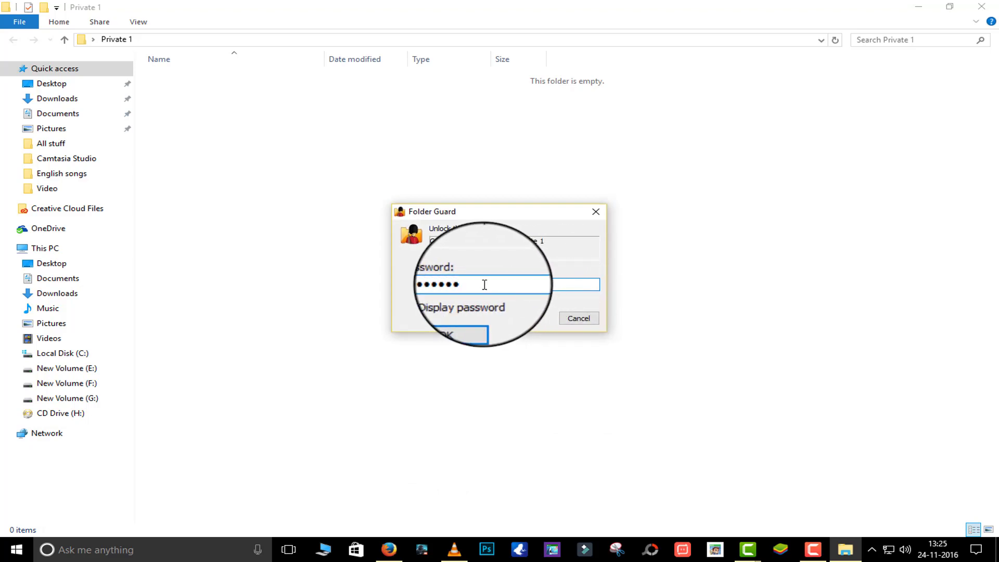
click(460, 318)
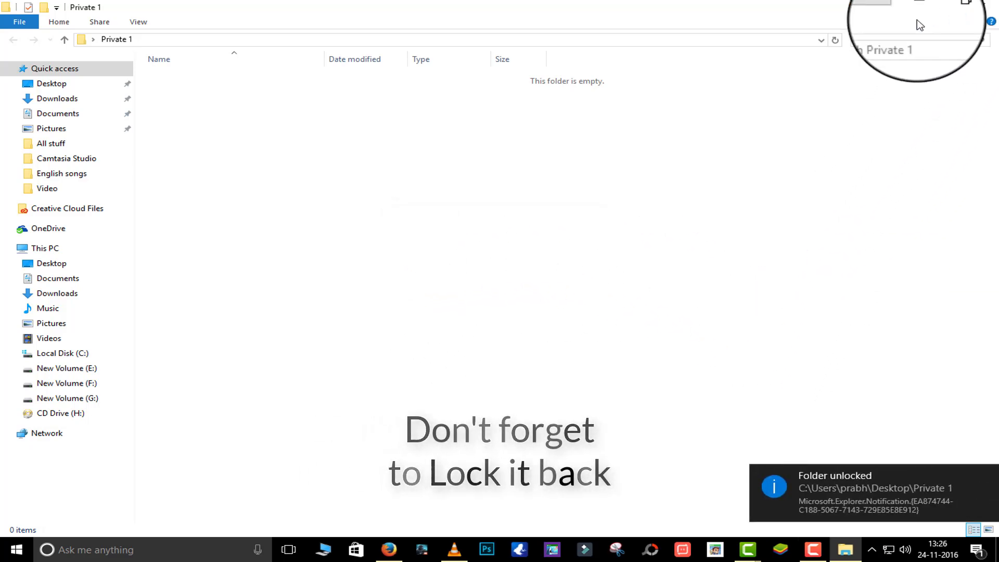
Lock Private 1 again and close its Explorer window
click(882, 6)
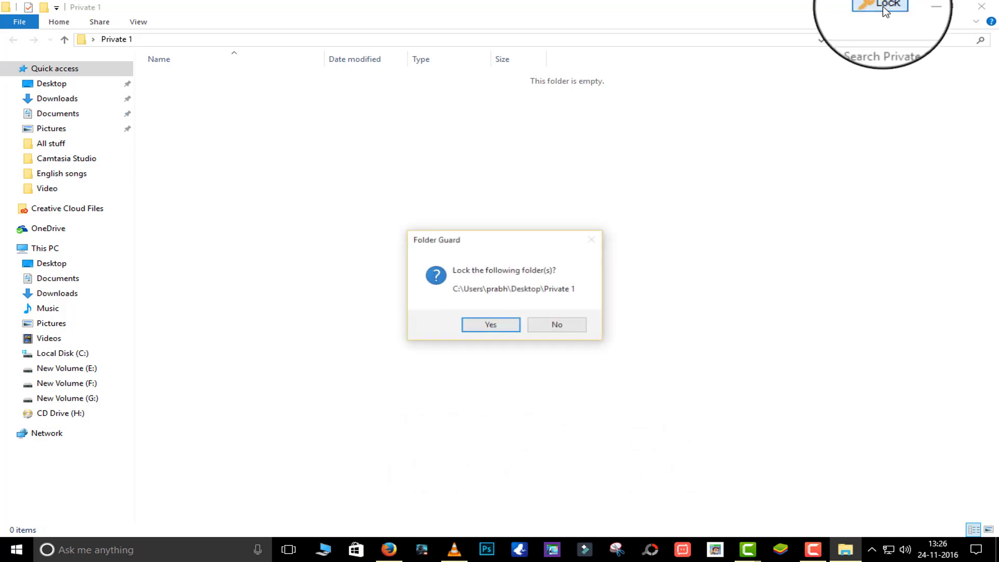
click(482, 323)
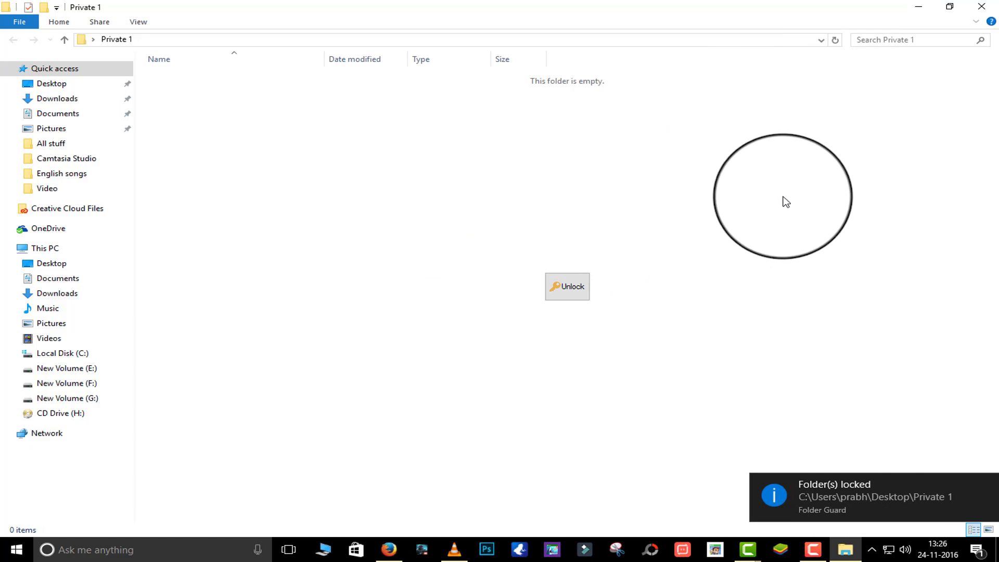
click(981, 8)
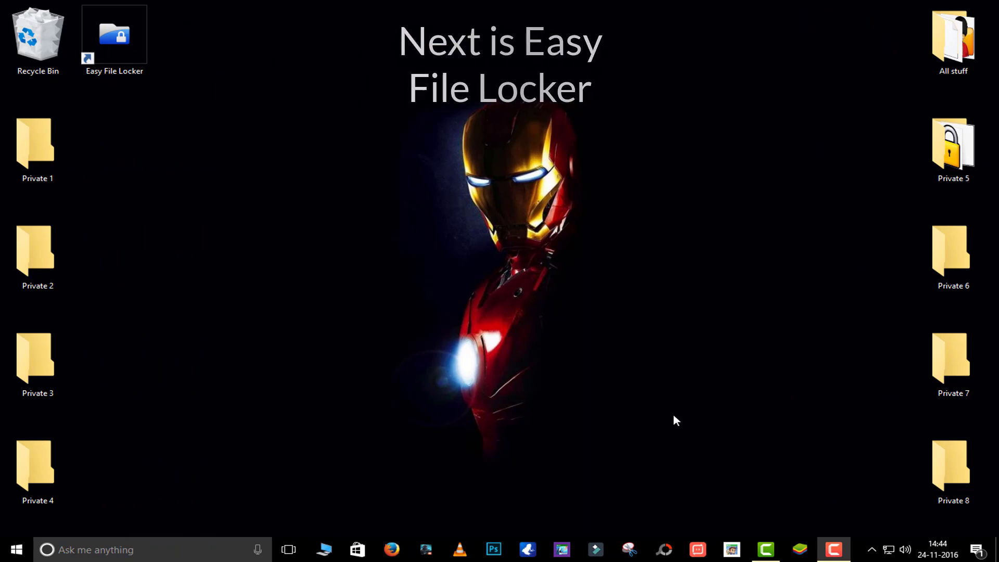
Add Desktop\Private 1 in Easy File Locker with Visible left unchecked
double_click(150, 63)
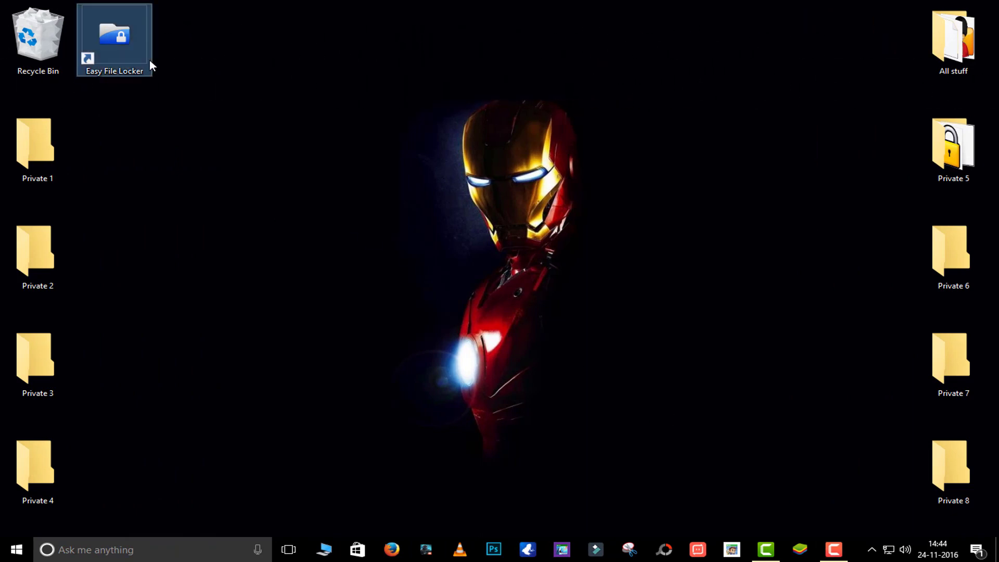
click(196, 101)
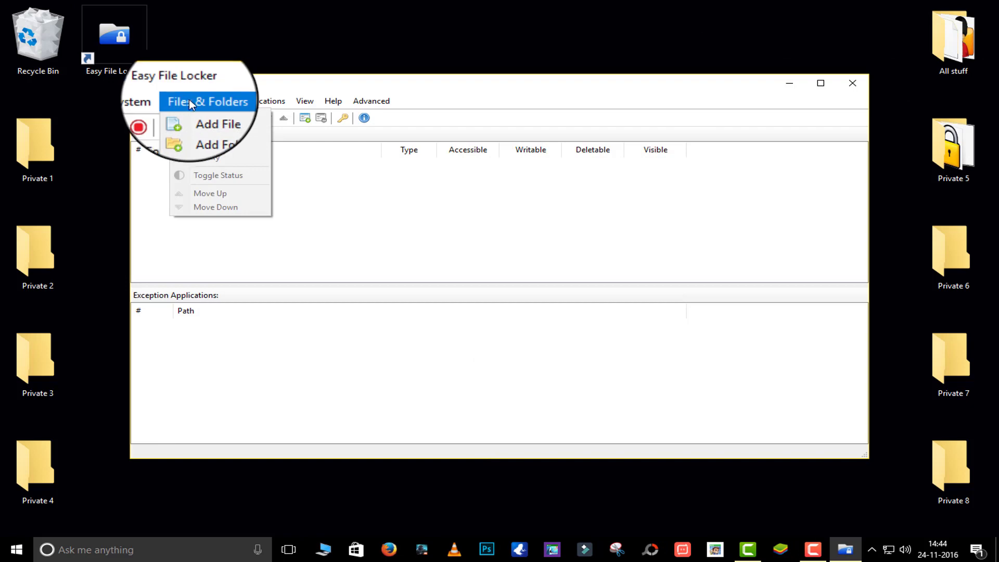
click(218, 134)
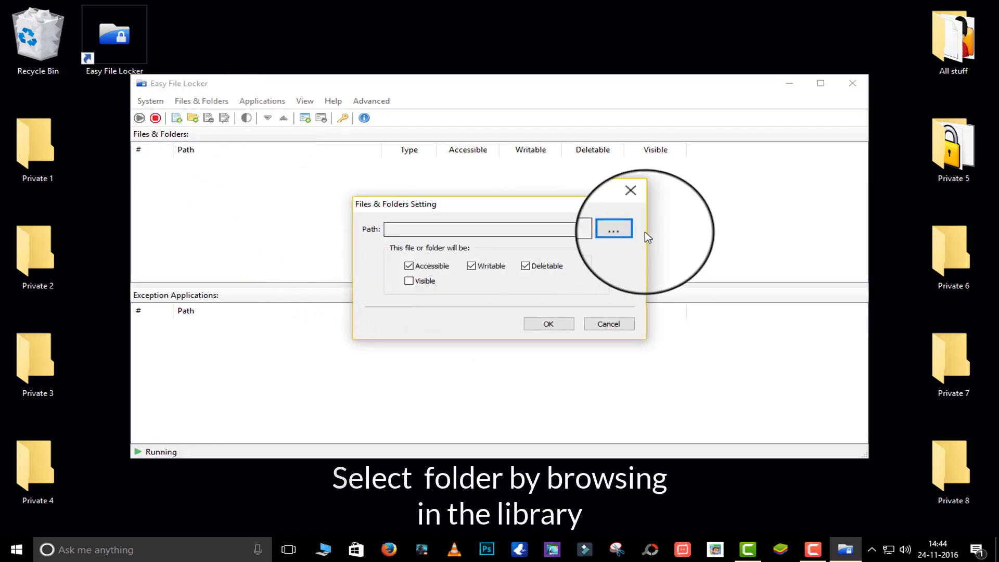
click(622, 230)
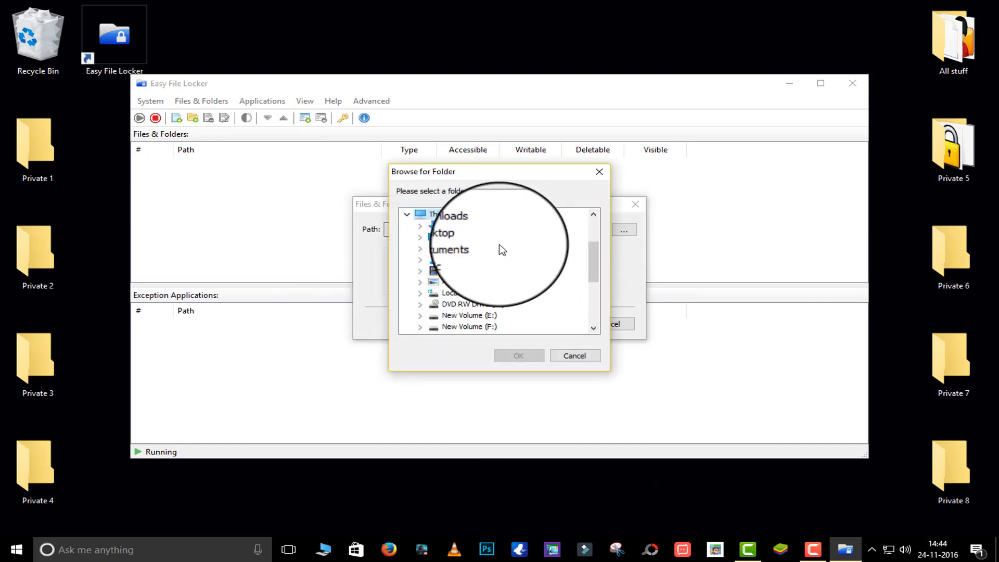
click(456, 237)
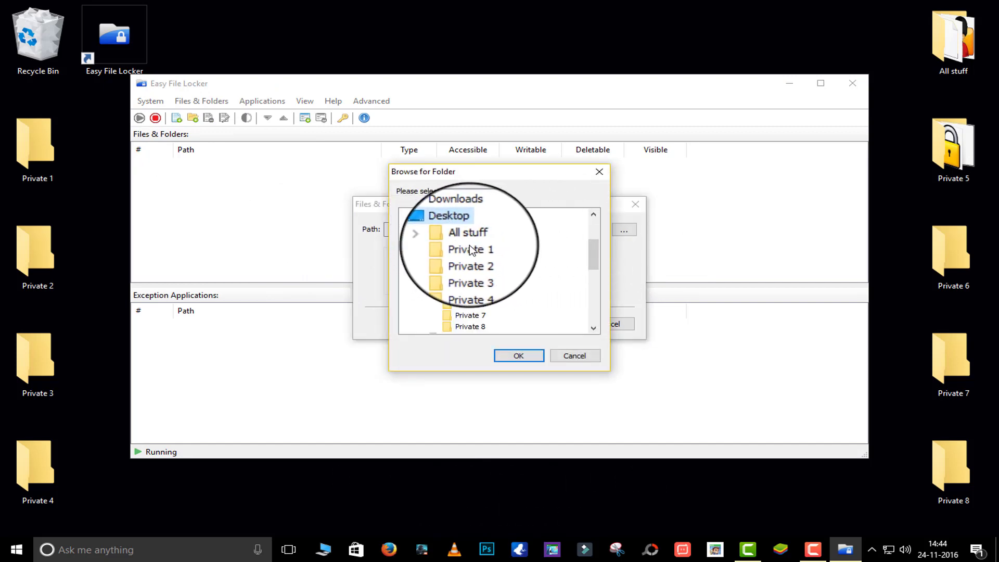
click(517, 355)
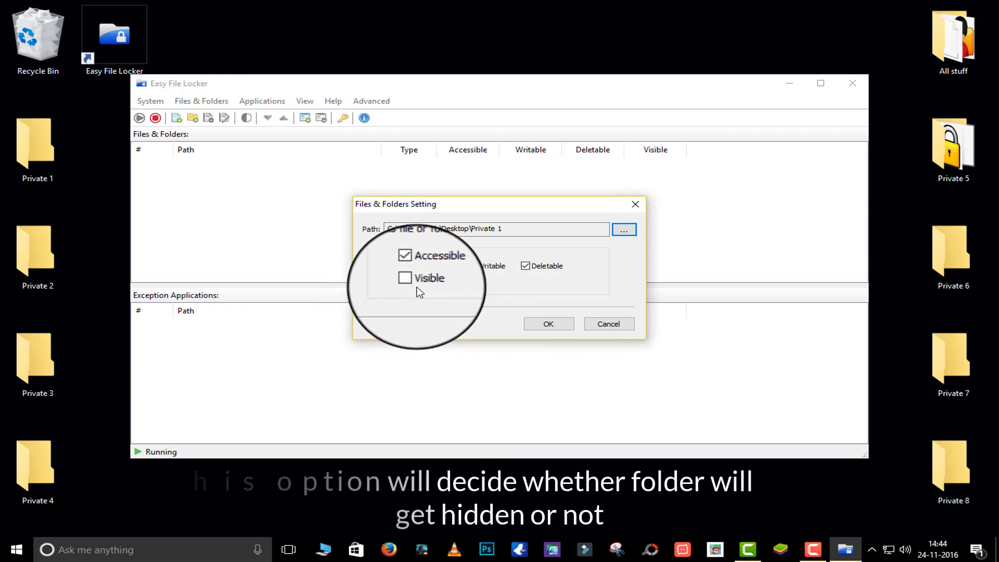
click(535, 328)
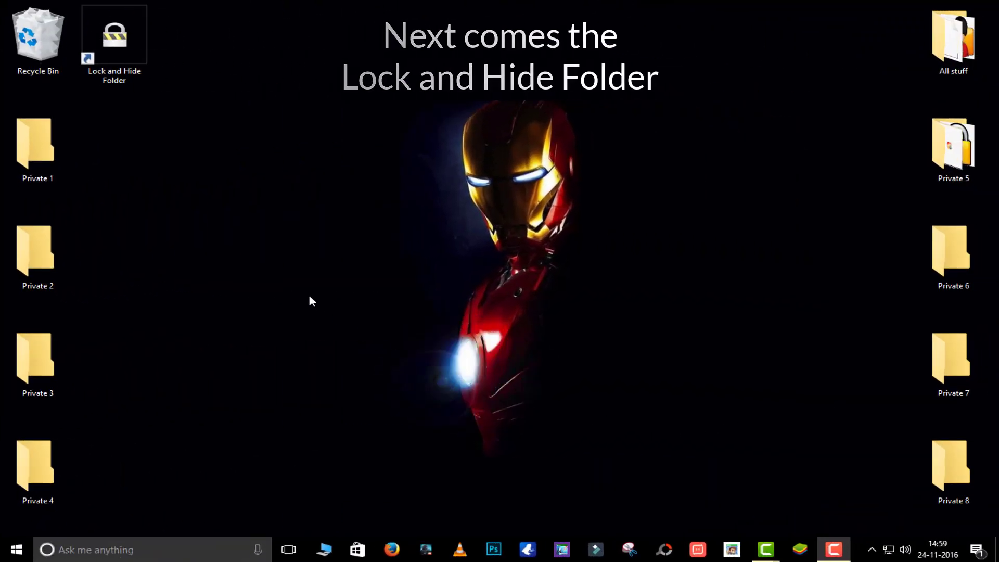
Launch Lock and Hide Folder in trial mode and add Private 1 to its list
double_click(114, 42)
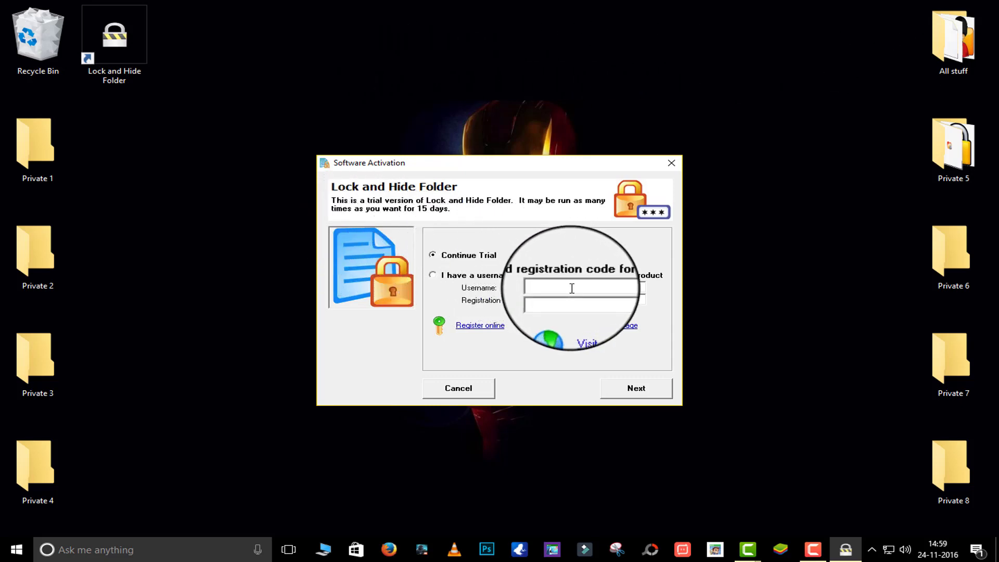
click(641, 393)
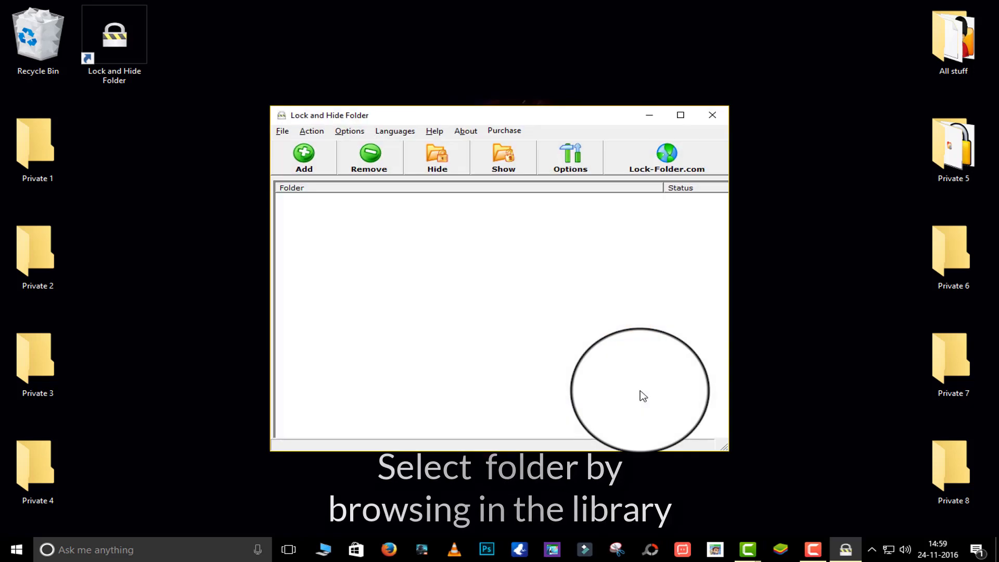
click(304, 156)
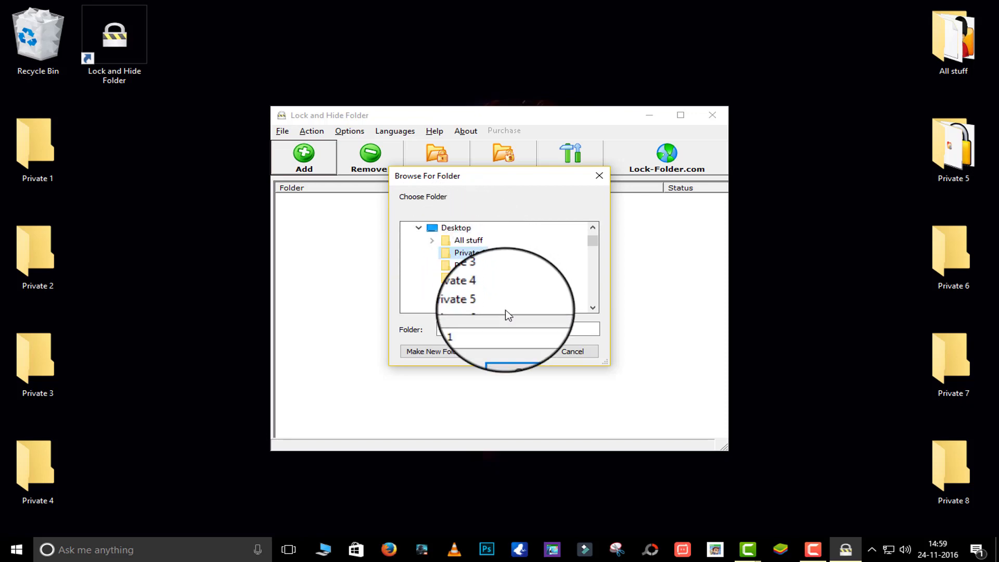
click(518, 354)
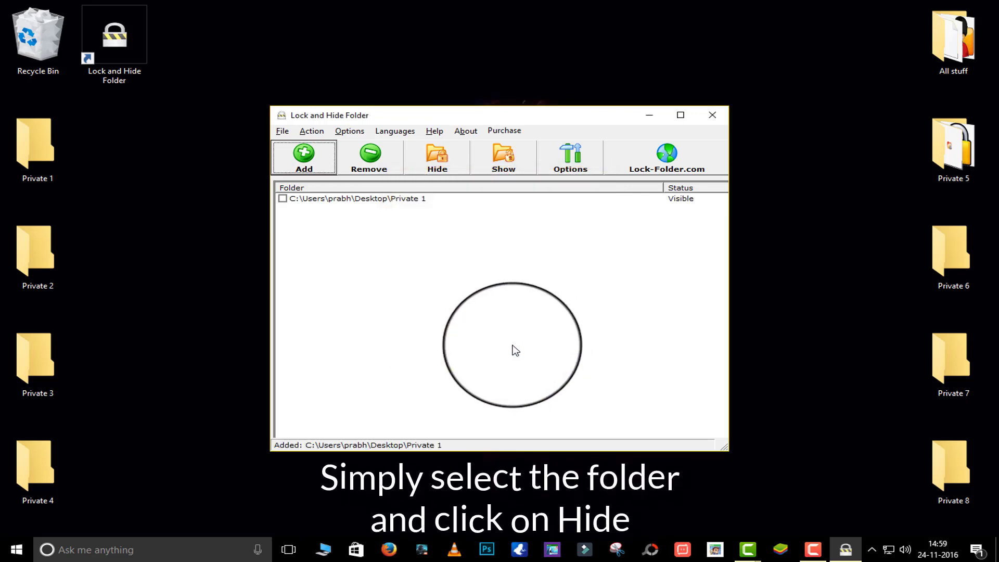
Tick Private 1, hide it, and close the program, declining the purchase prompt
click(281, 198)
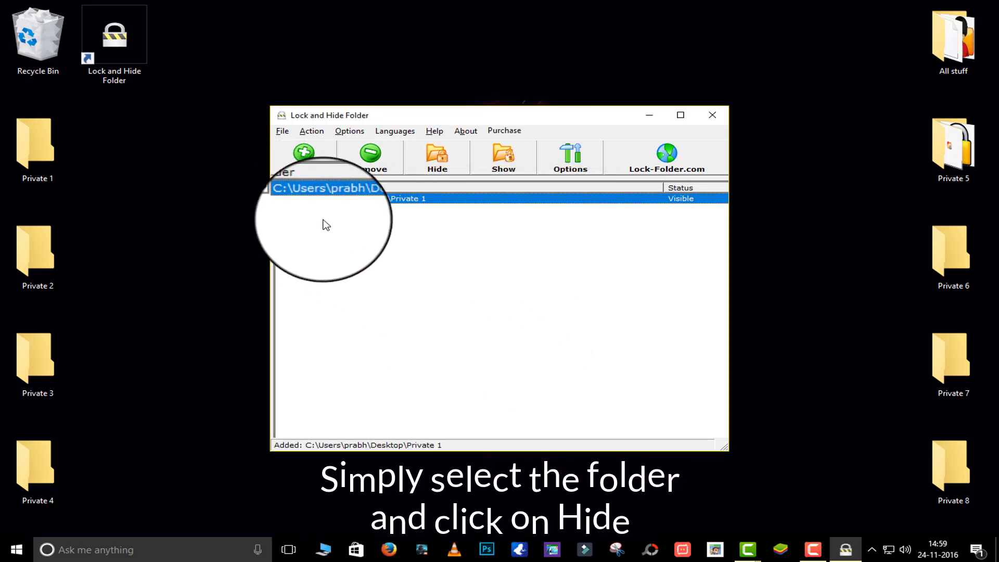
click(437, 159)
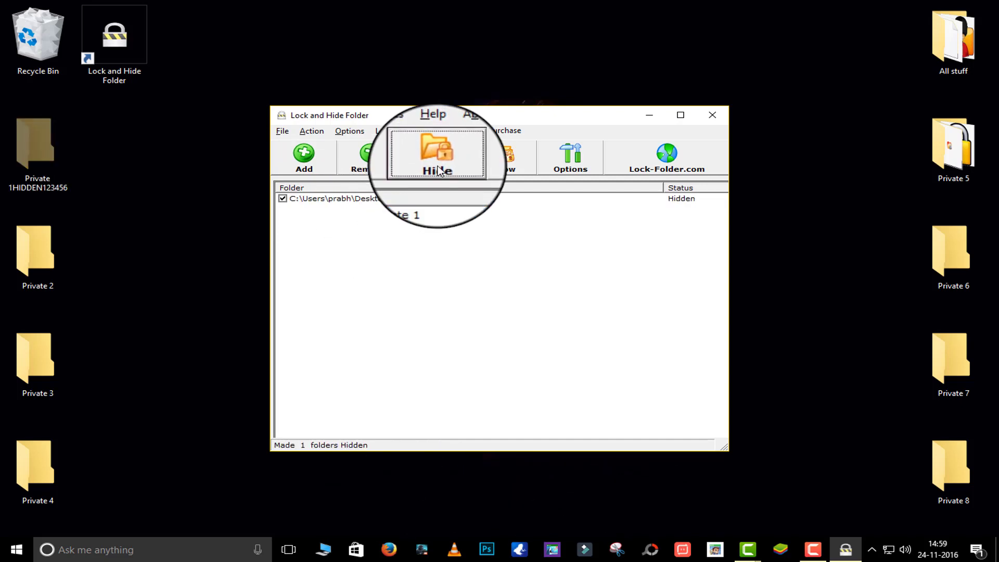
click(712, 115)
click(603, 312)
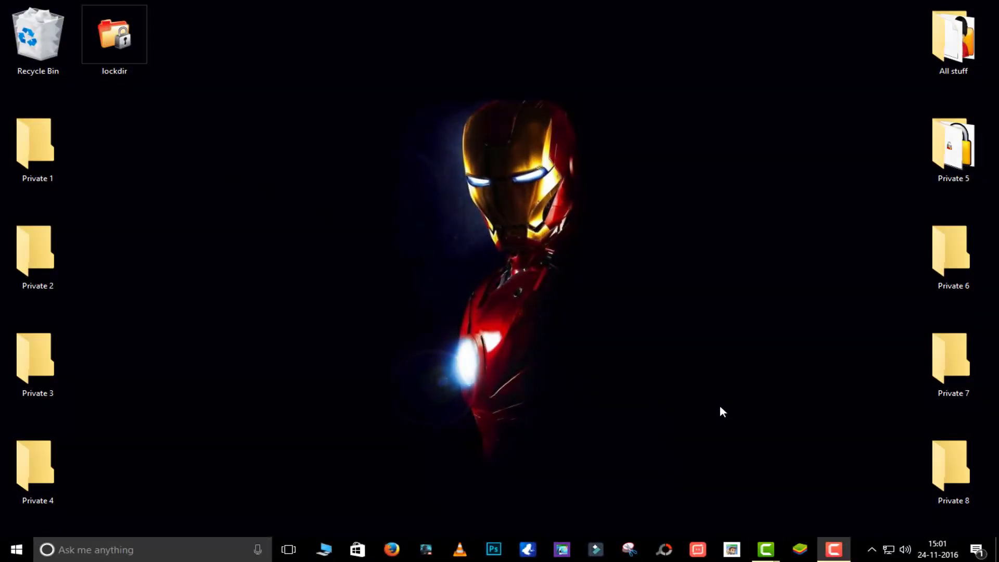
Run lockdir and protect the Desktop folder with a password entered twice
double_click(138, 62)
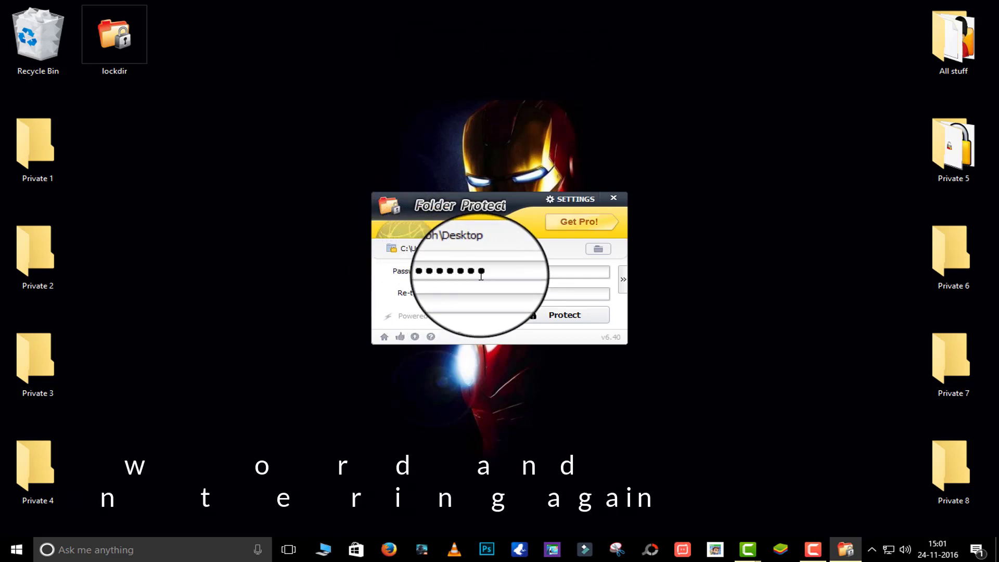
key(Tab)
text(12)
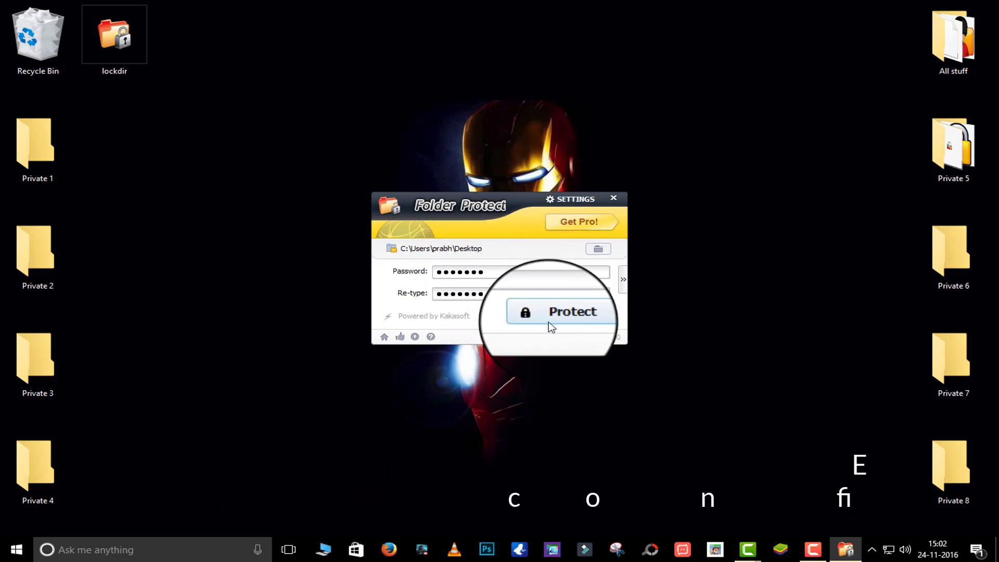
click(562, 317)
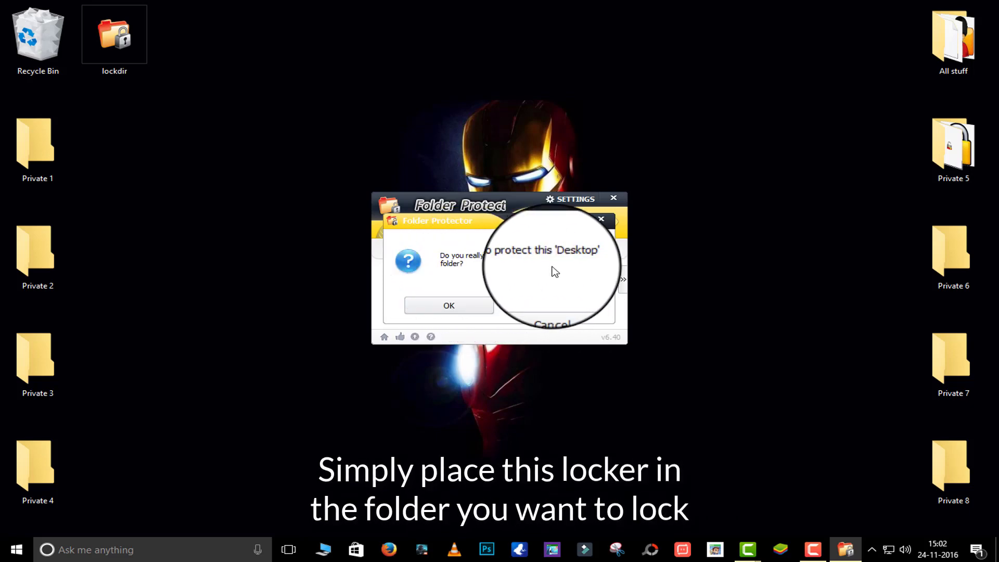
click(484, 312)
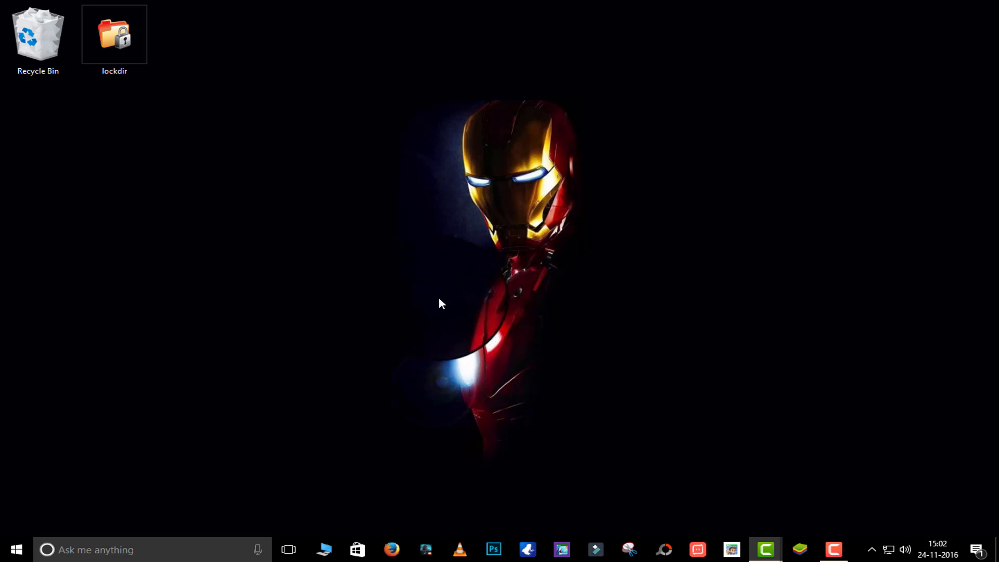
Run lockdir, unprotect the Desktop with its password, and cancel the protection
double_click(116, 72)
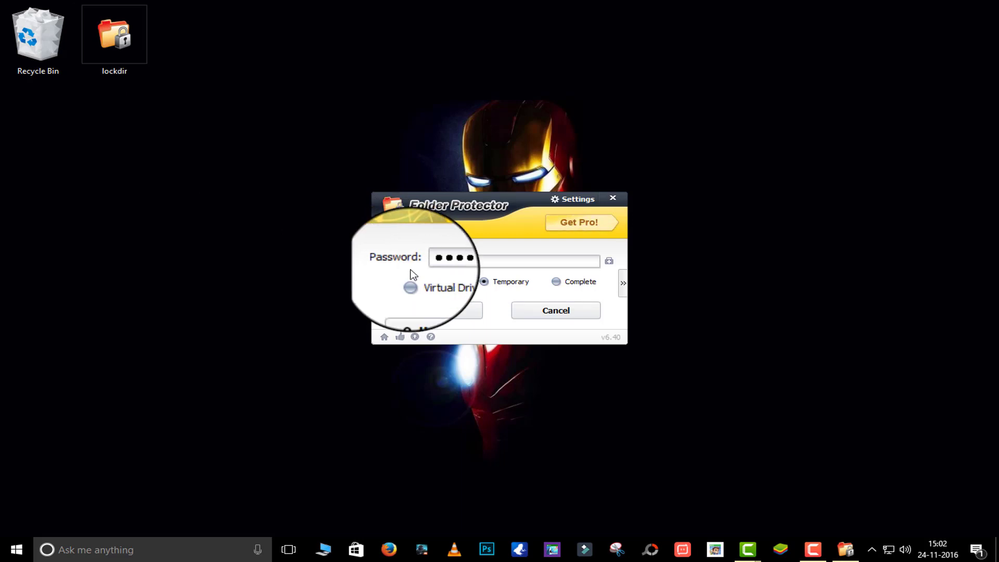
click(446, 317)
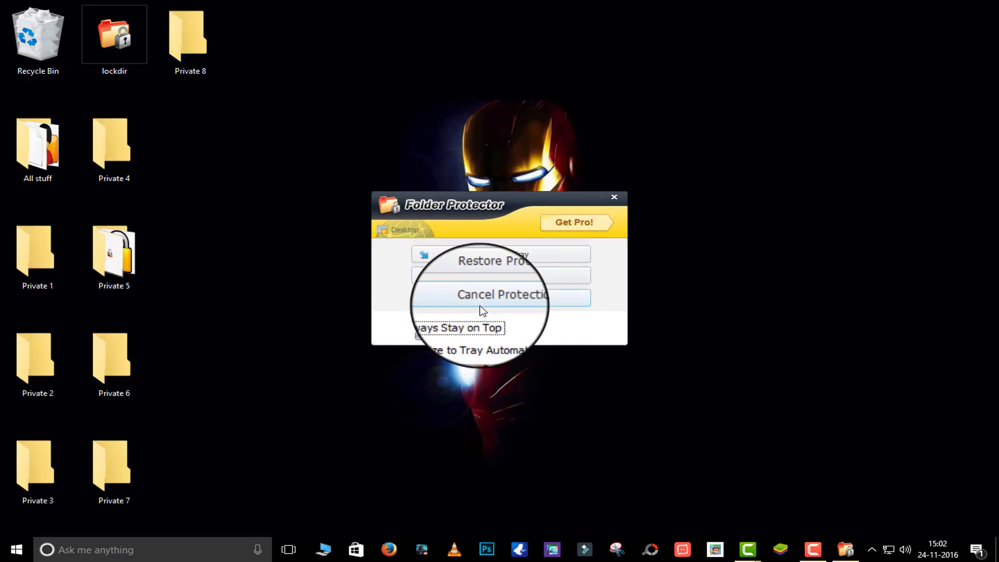
click(519, 300)
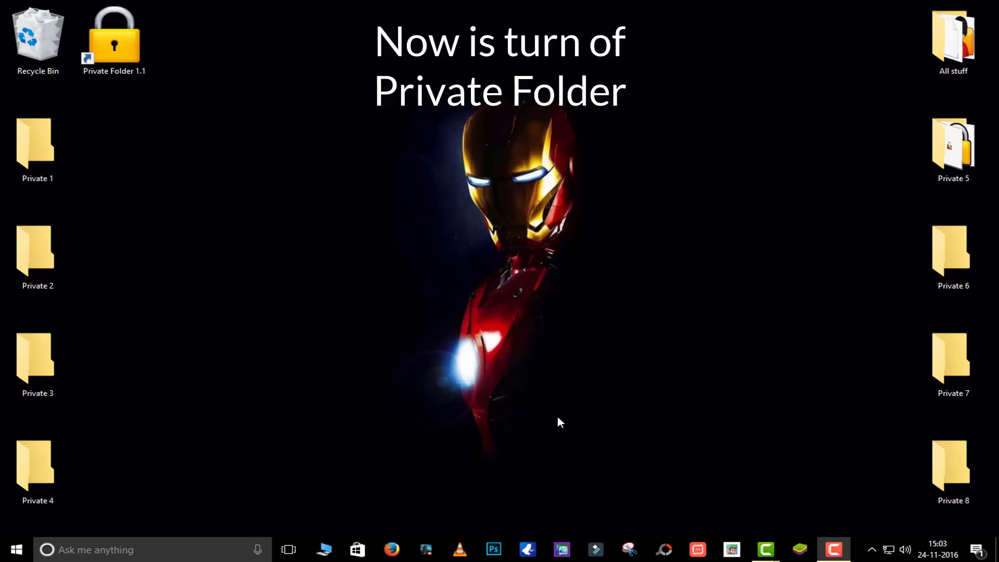
Launch Private Folder and add a new rule for the desktop Private 1 folder
double_click(118, 52)
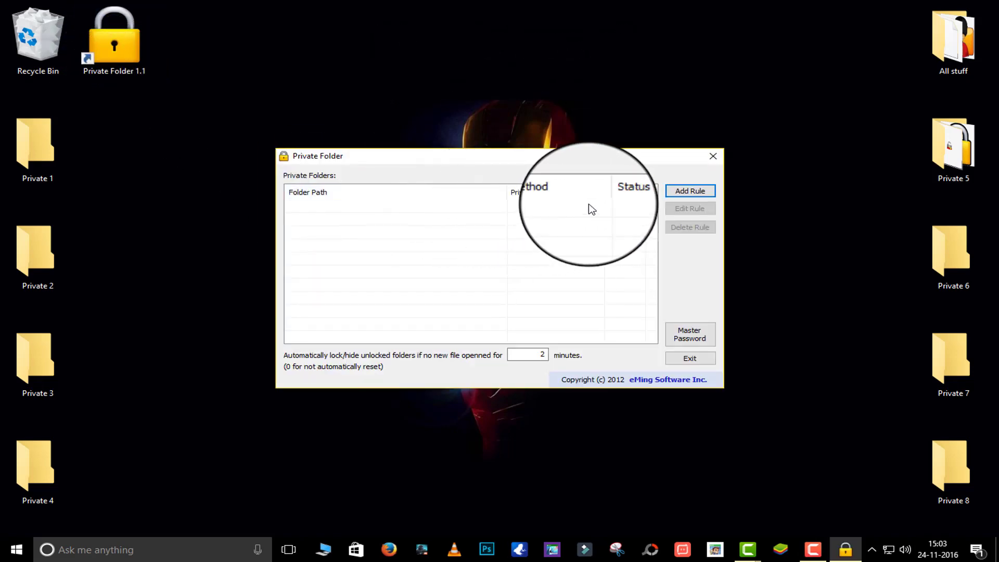
click(693, 192)
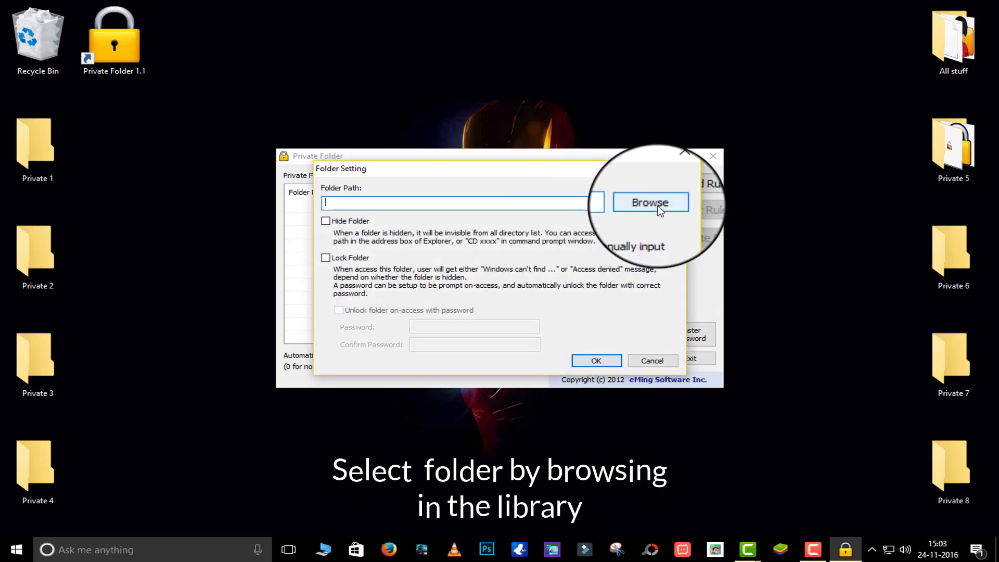
click(653, 204)
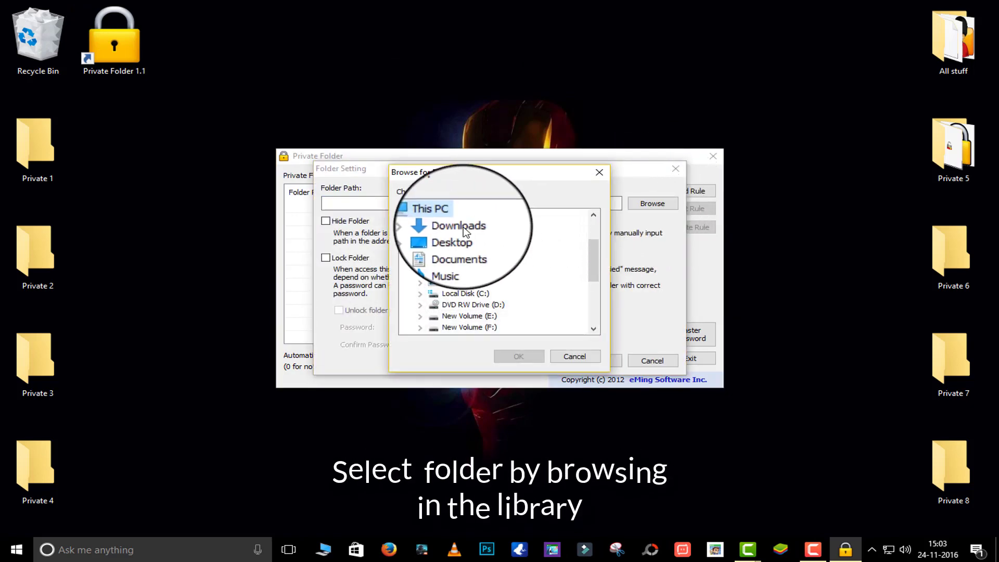
double_click(453, 241)
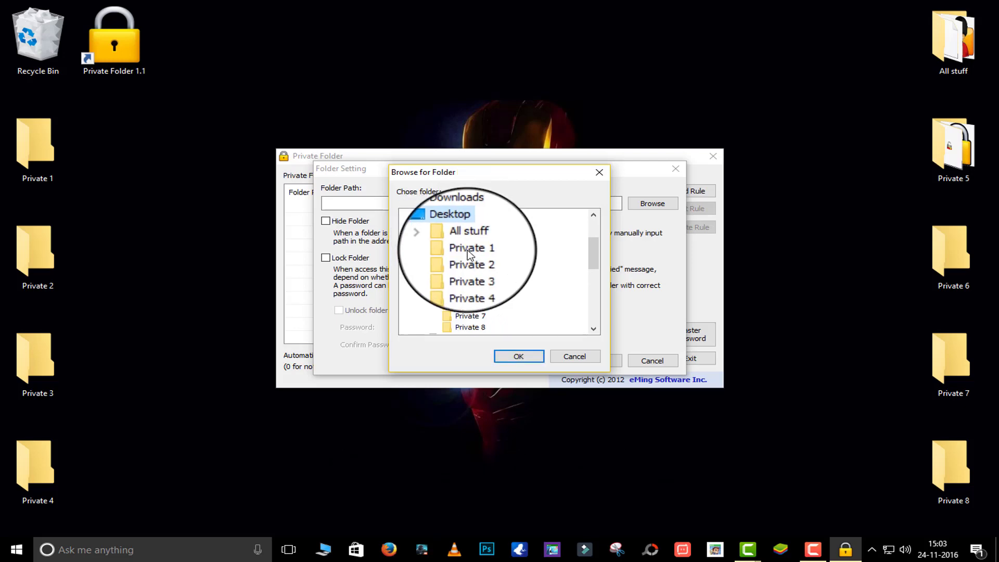
click(468, 249)
click(515, 357)
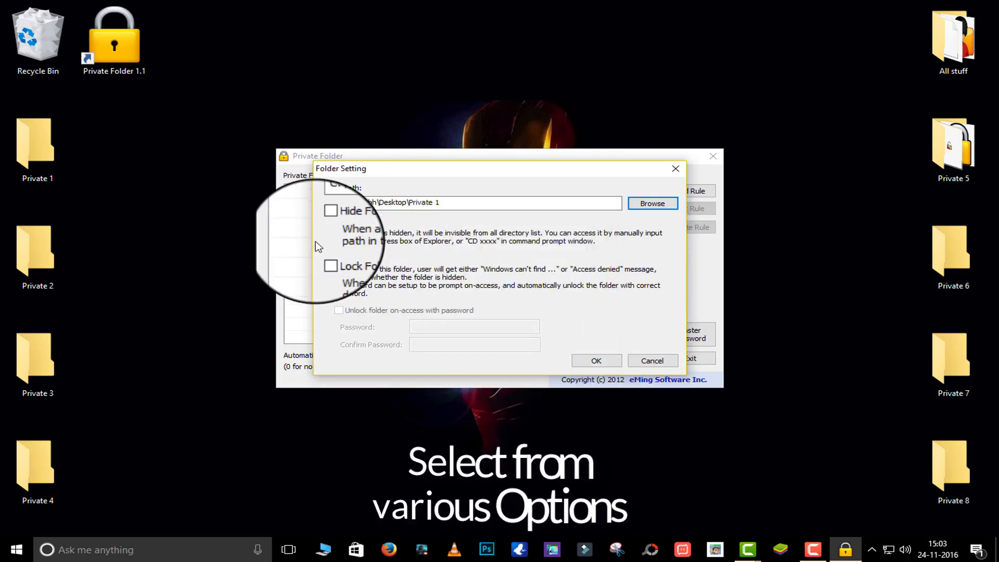
Set Private 1 to hidden and password-protected on access, save the rule, and exit
click(358, 225)
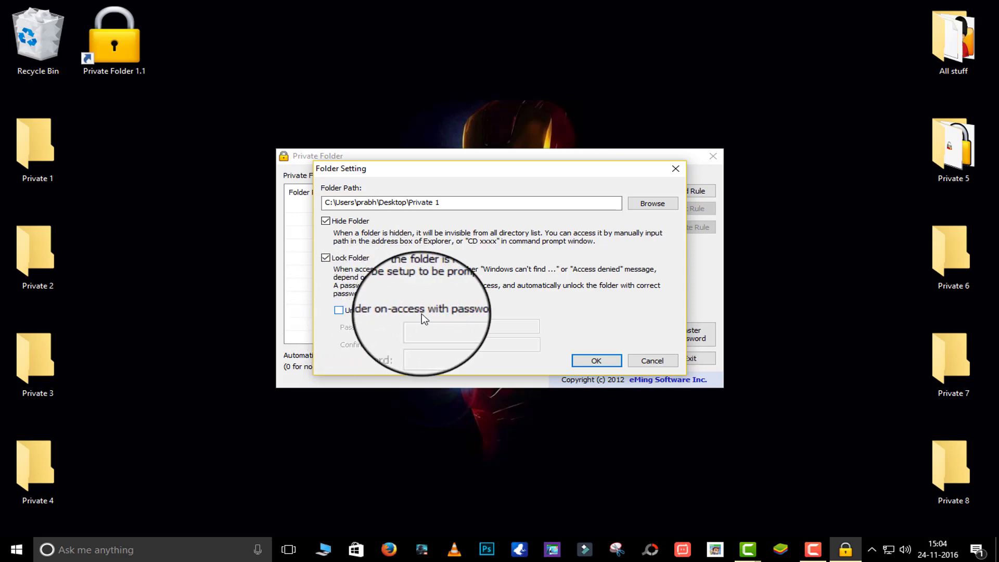
click(443, 314)
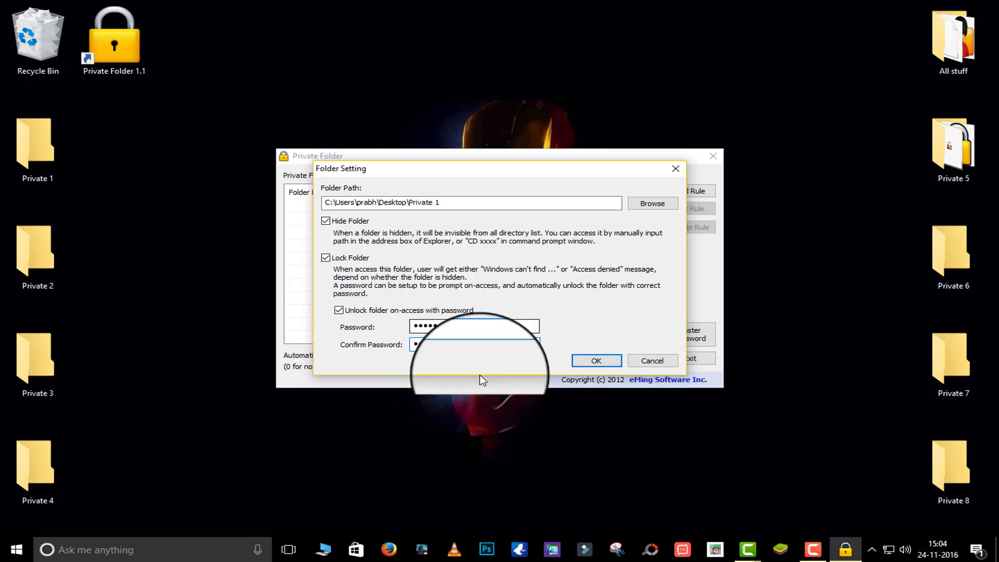
click(604, 363)
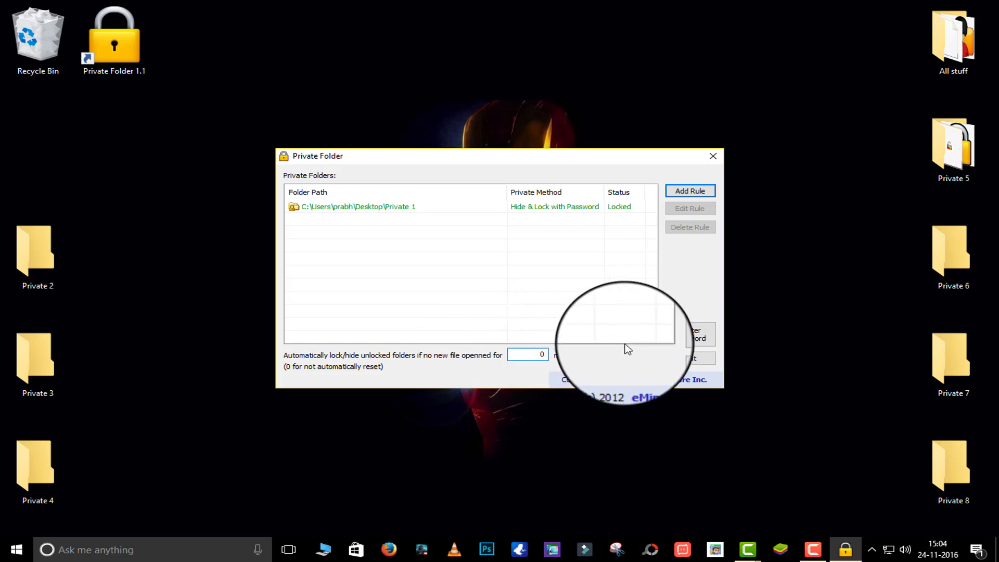
click(683, 360)
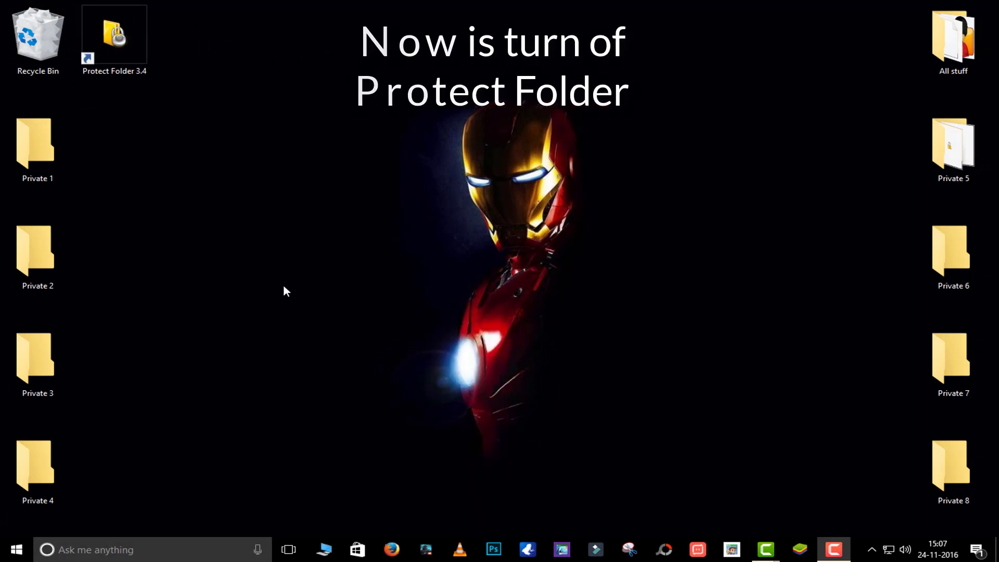
Launch Protect Folder and create secure folder 'Private Folder' in Documents with a password and no hot key
double_click(114, 58)
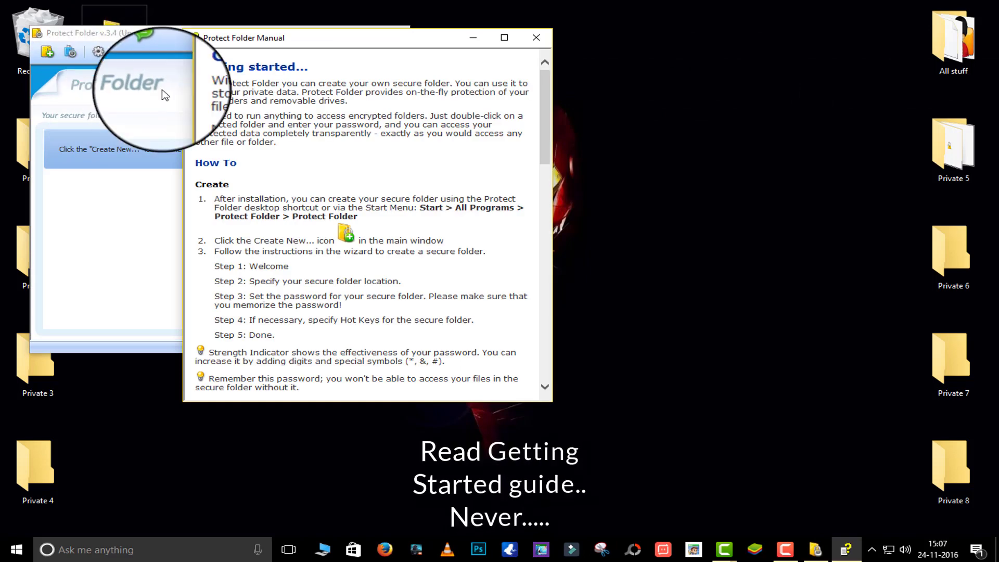
click(539, 41)
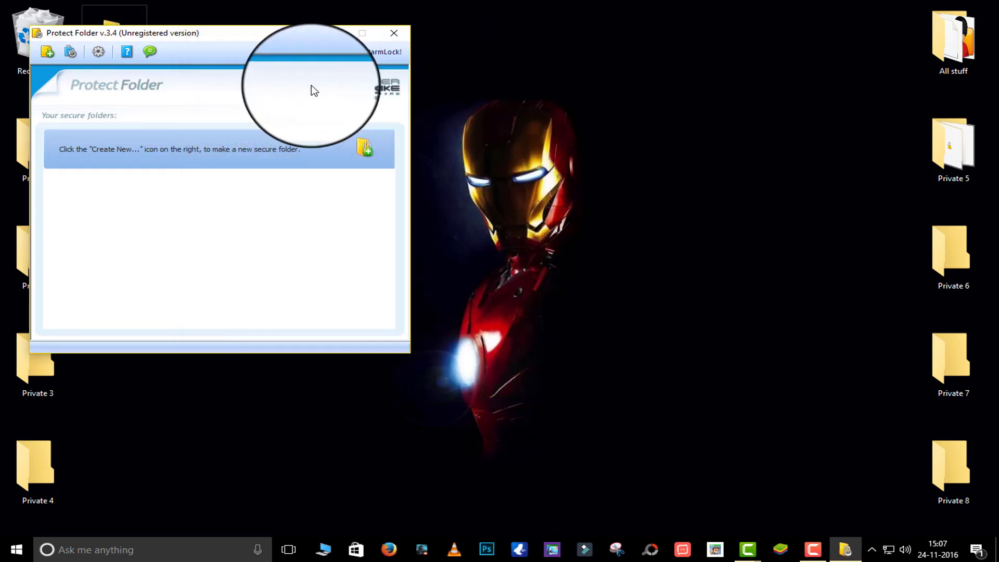
click(46, 52)
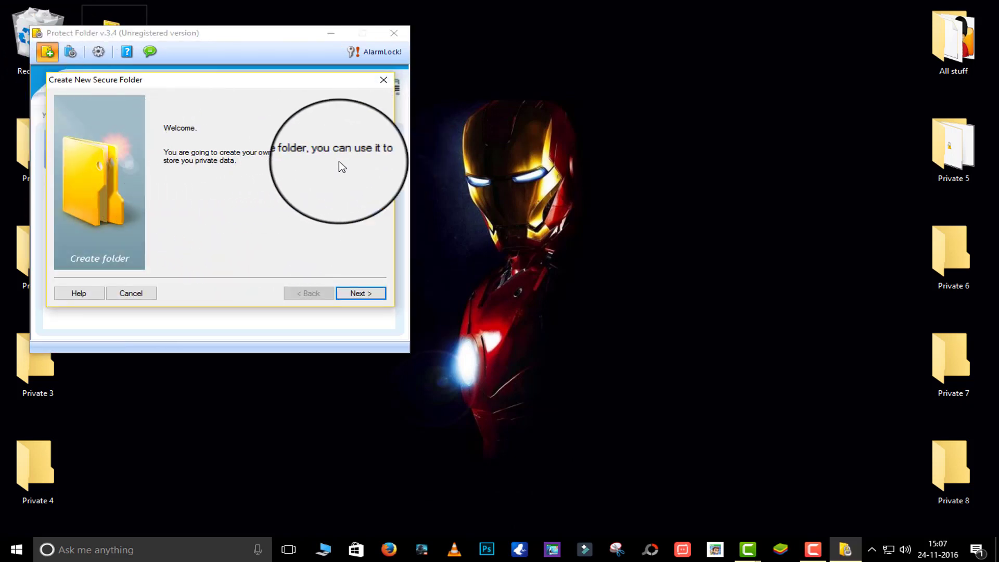
click(365, 294)
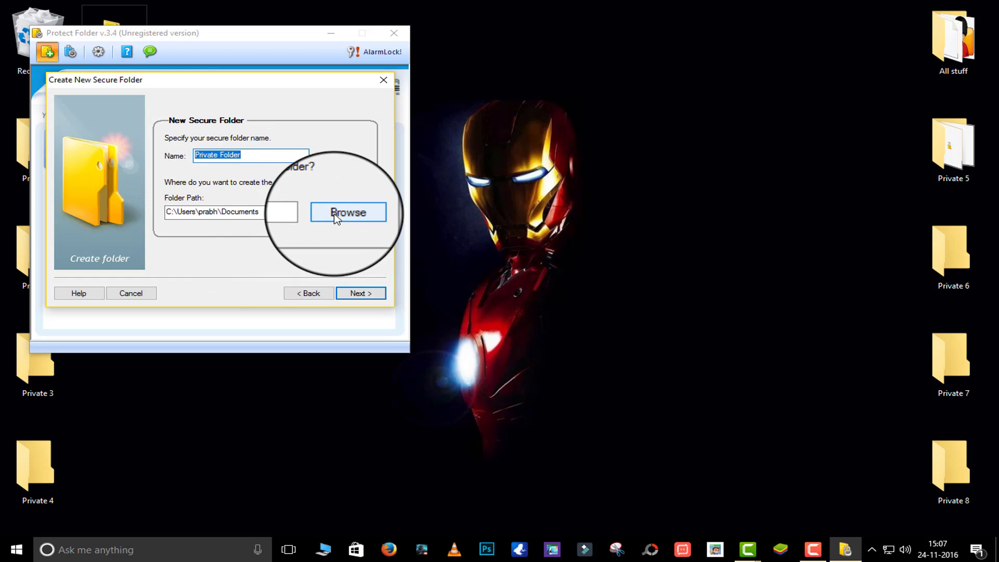
click(365, 295)
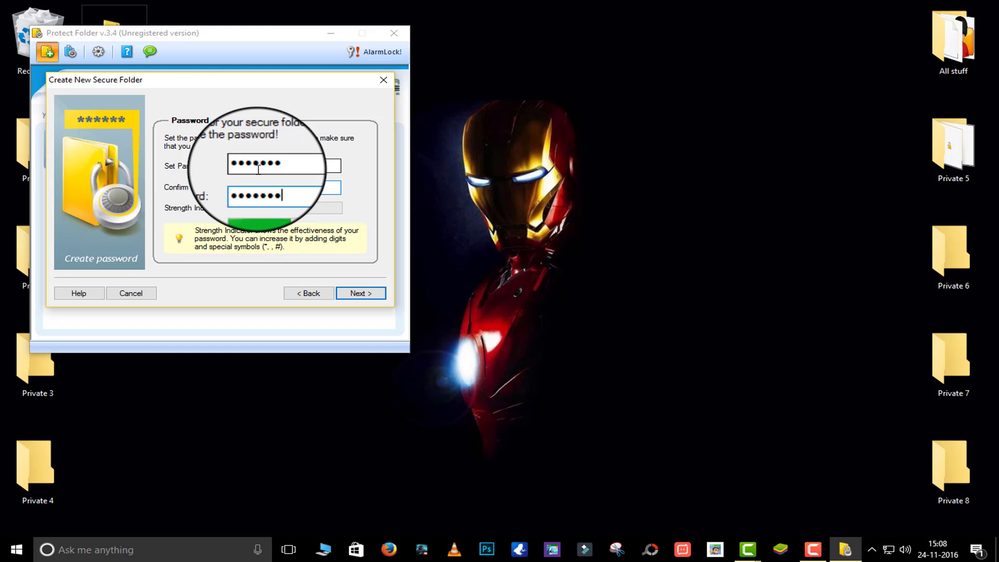
click(357, 294)
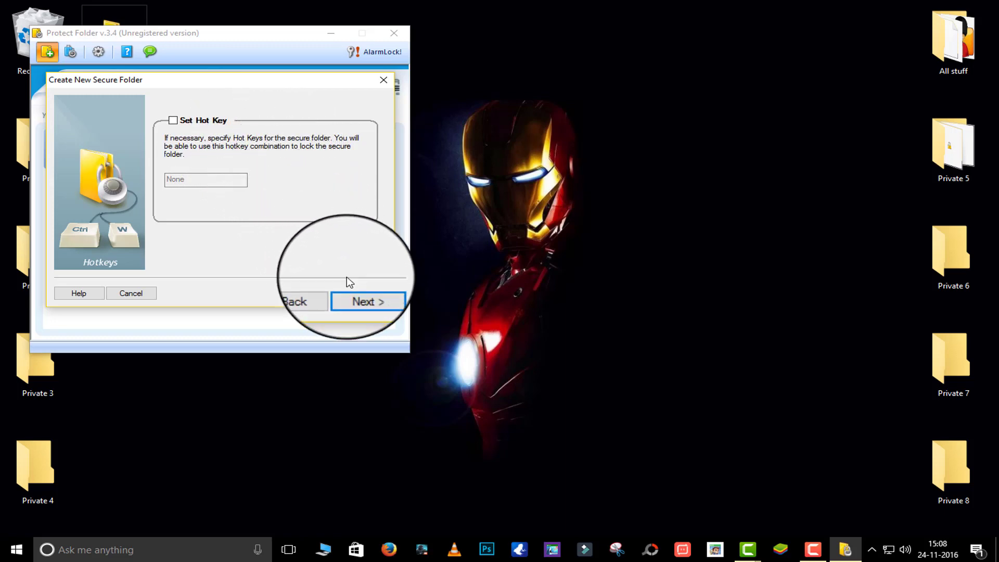
click(364, 294)
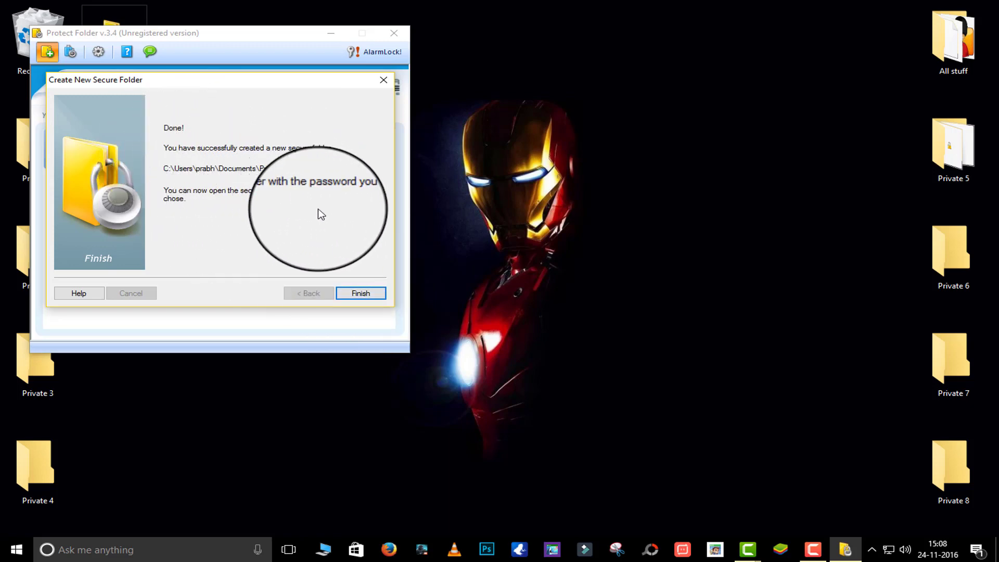
click(365, 294)
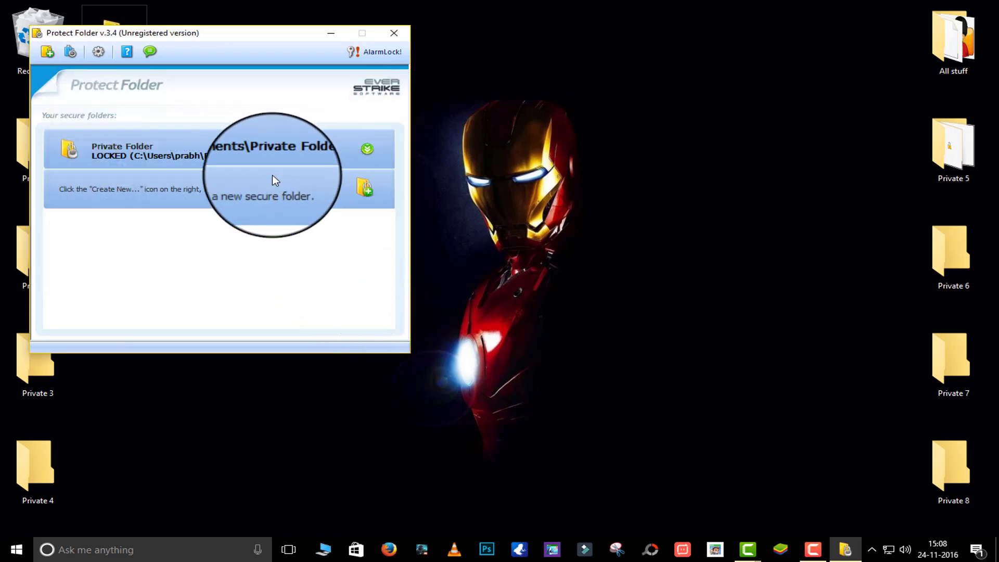
Unlock Private Folder with its password and open it in Explorer
click(367, 149)
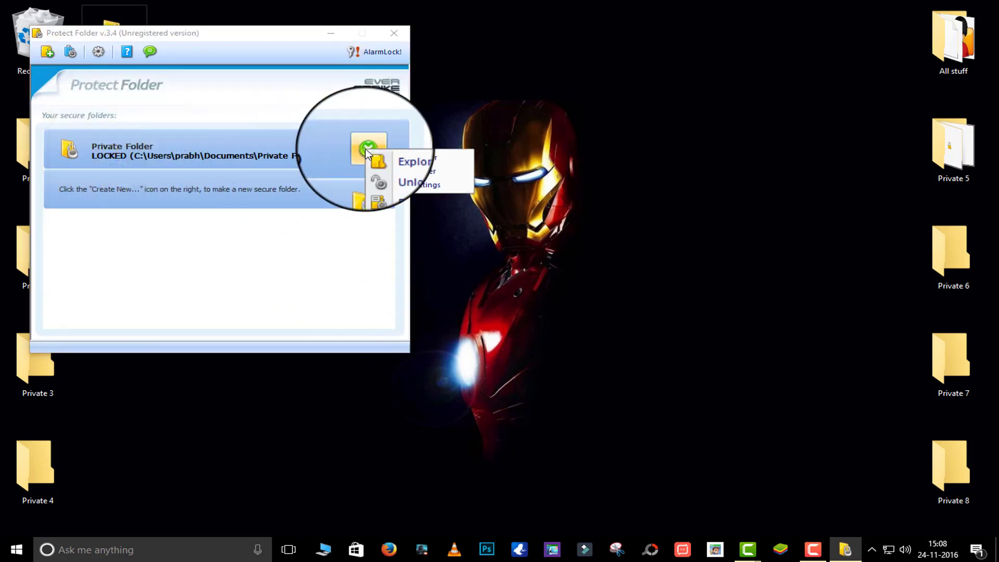
click(382, 157)
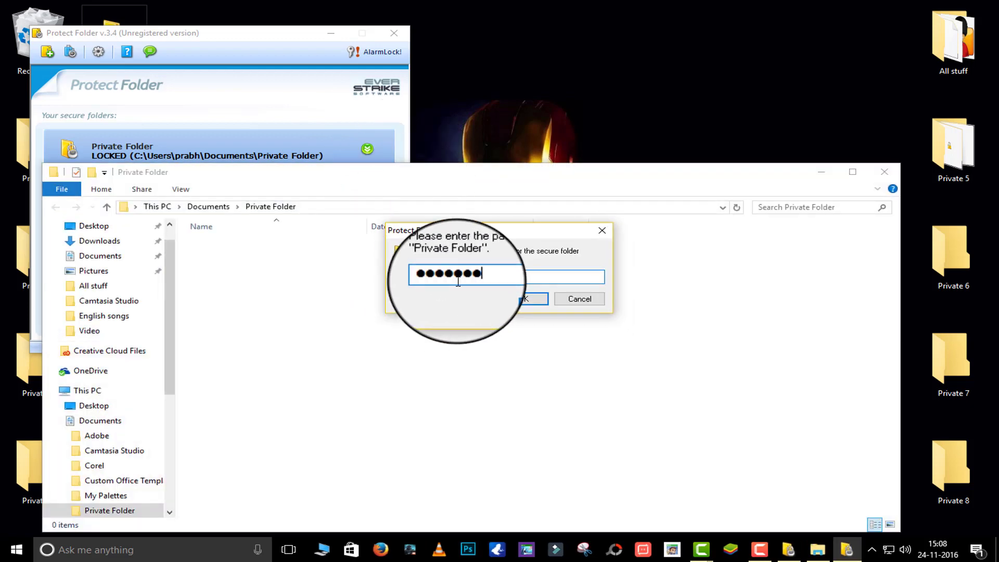
click(524, 300)
click(575, 302)
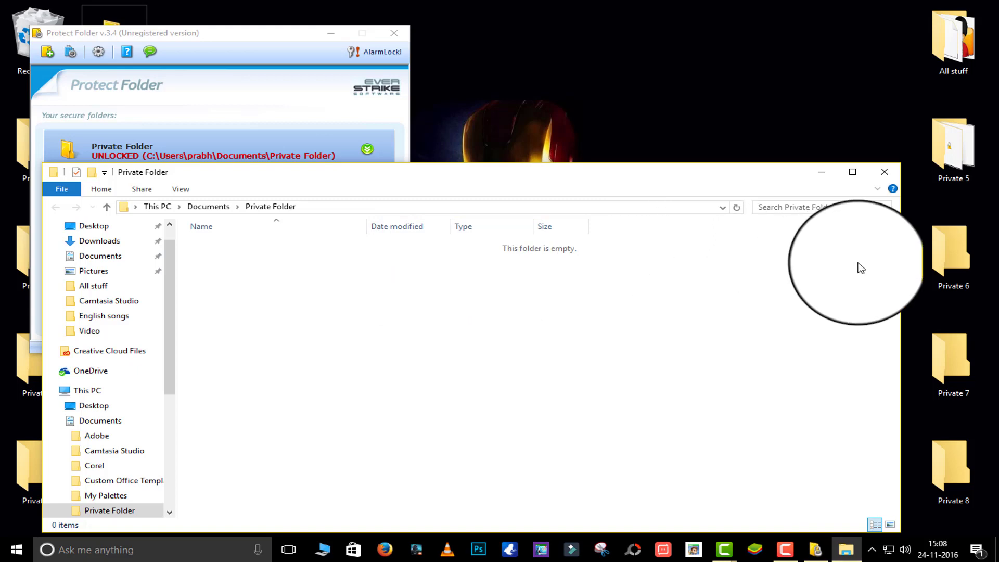
Copy the desktop Private 6 folder into the unlocked secure folder
right_click(940, 263)
click(812, 465)
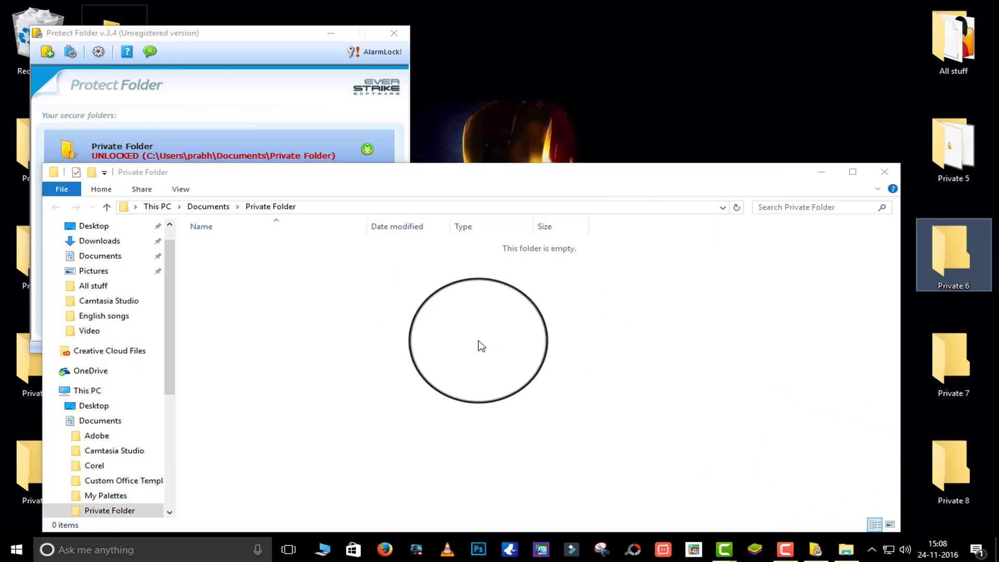
right_click(479, 344)
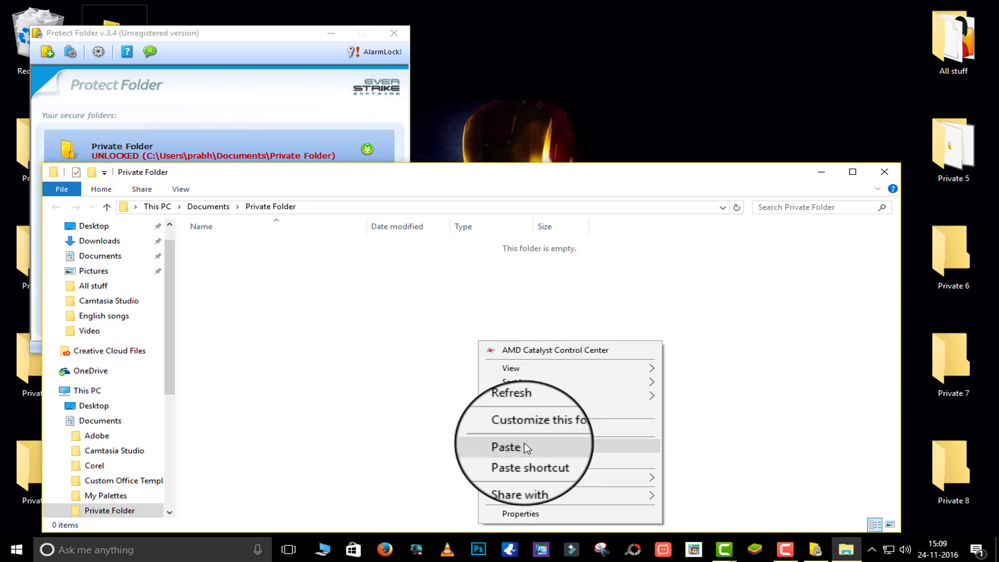
click(524, 446)
double_click(235, 249)
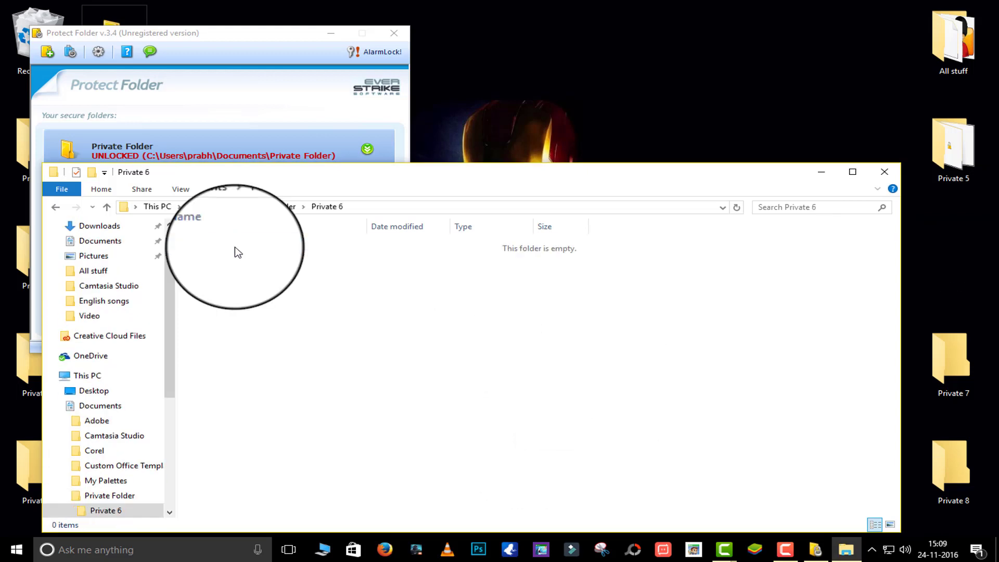
Close Explorer and exit Protect Folder, dismissing the evaluation notice
click(891, 172)
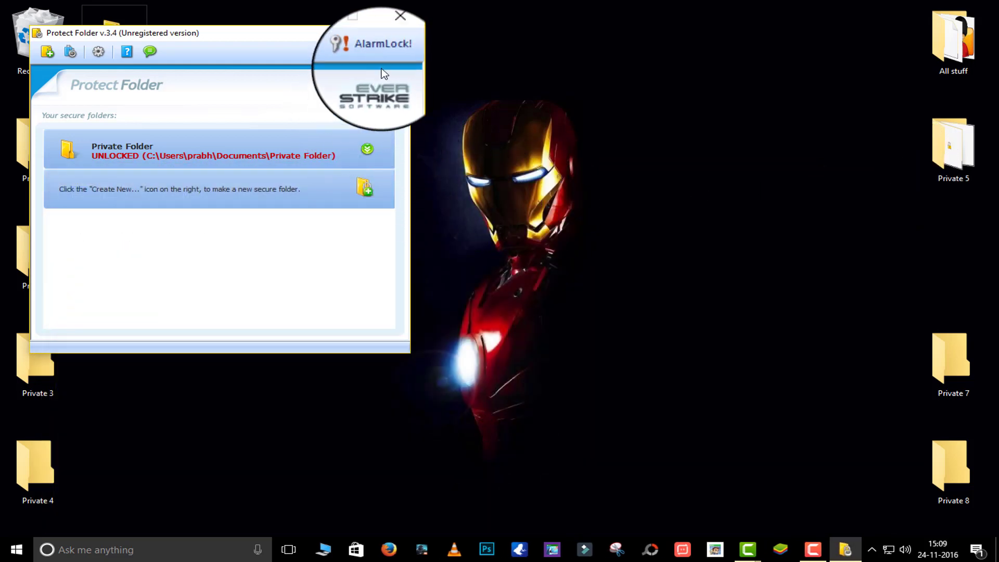
click(394, 33)
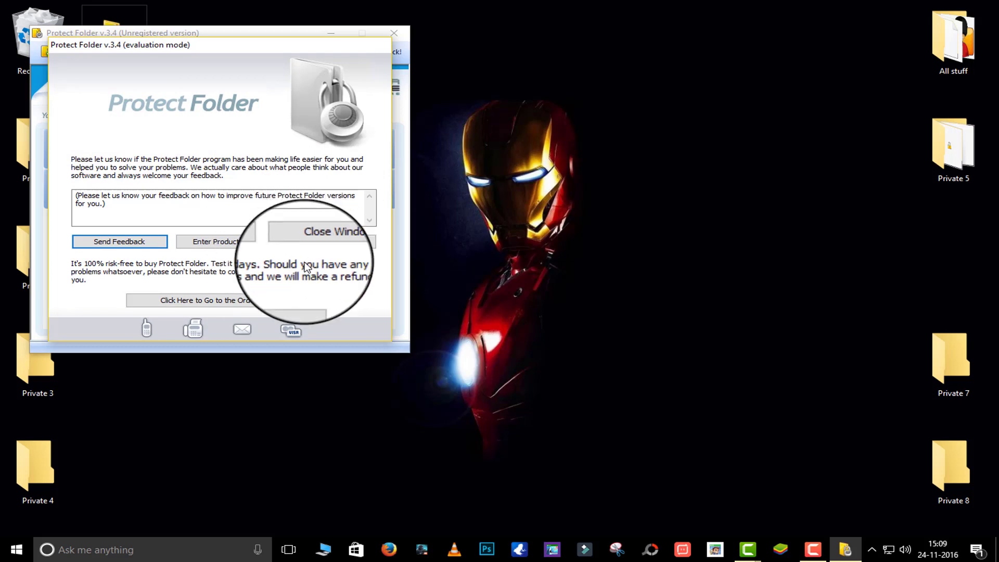
click(332, 240)
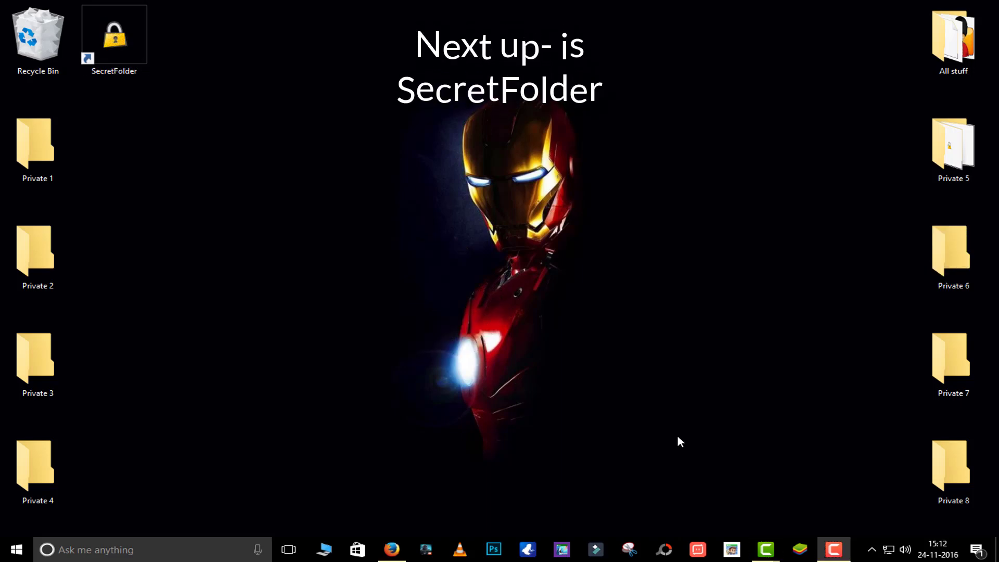
Launch SecretFolder and set a new access password, entered and confirmed
double_click(105, 67)
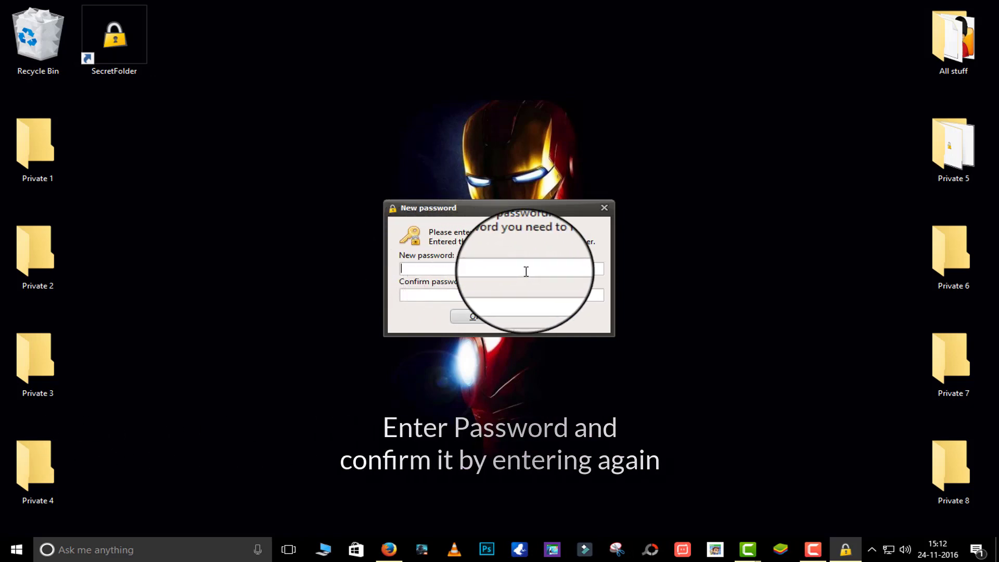
text(34567)
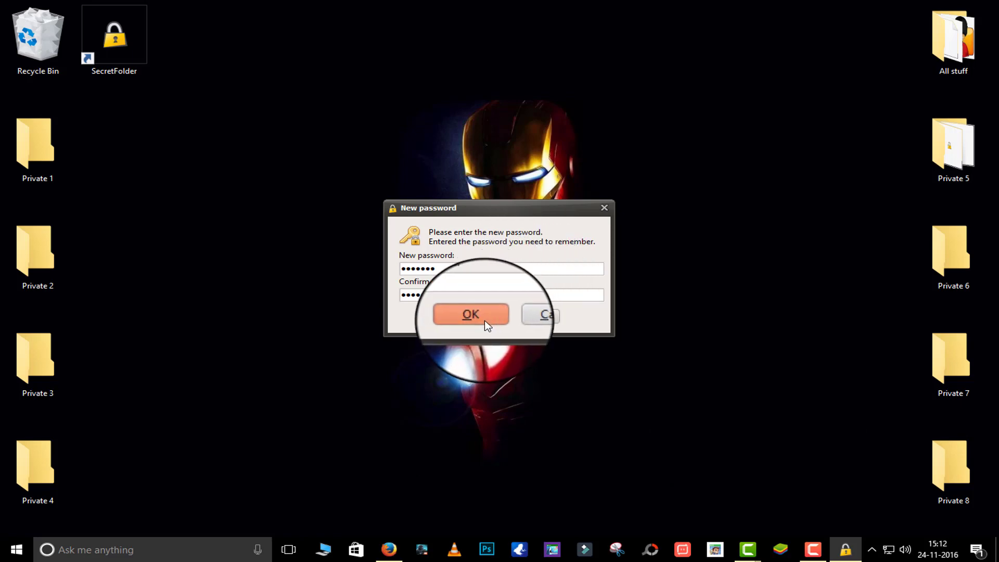
click(471, 315)
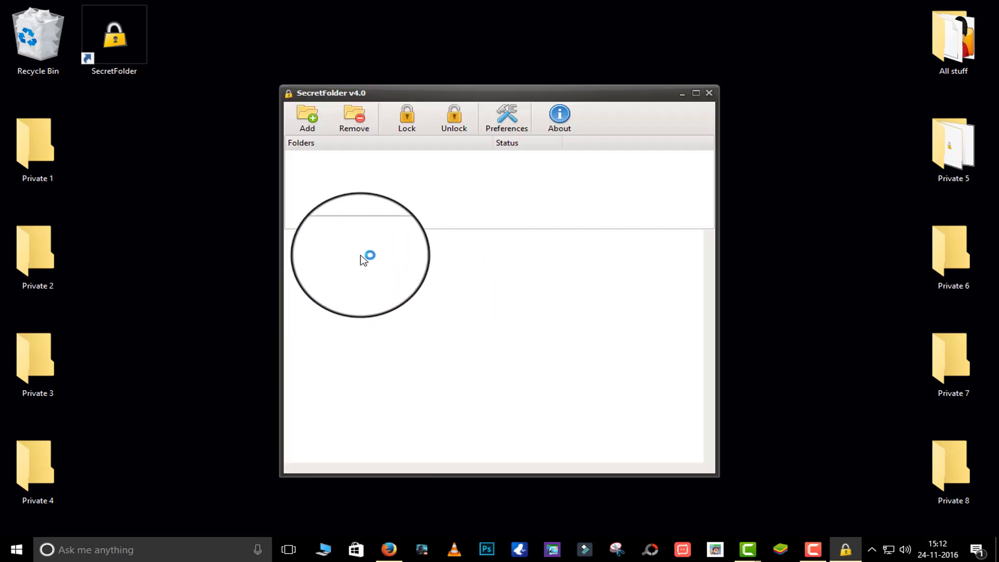
Lock the Desktop's Private 1 folder by adding it to SecretFolder
click(308, 119)
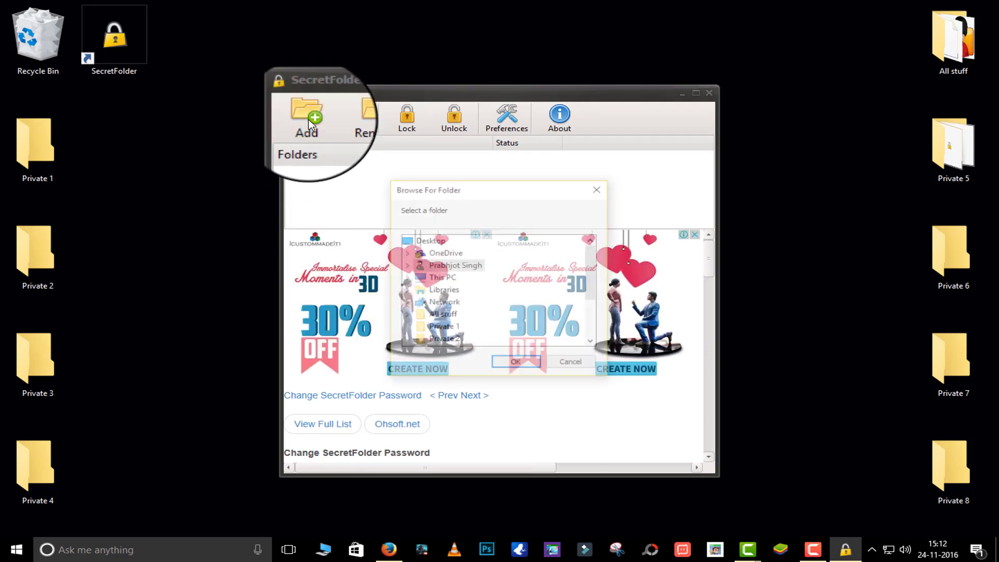
double_click(440, 281)
double_click(468, 254)
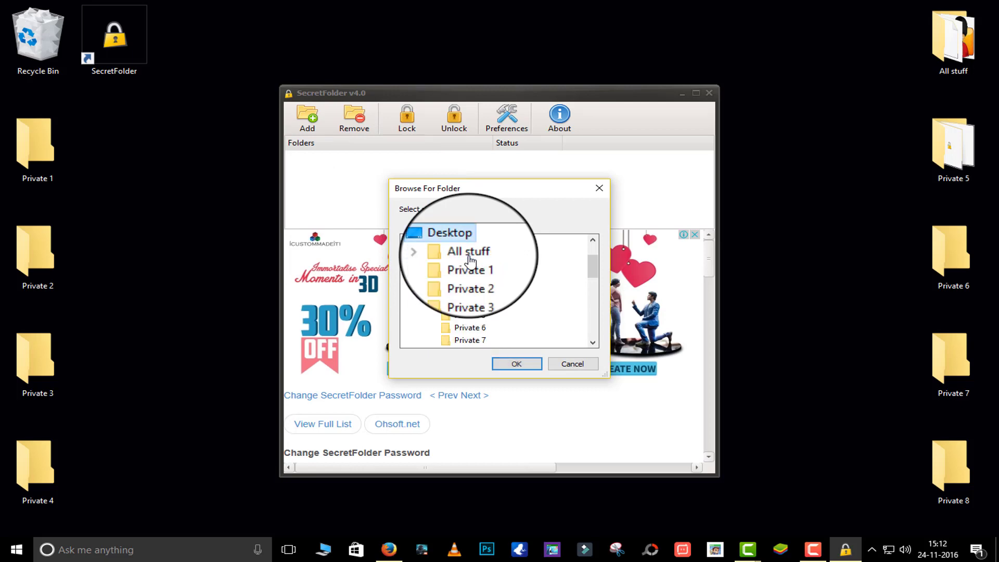
click(470, 266)
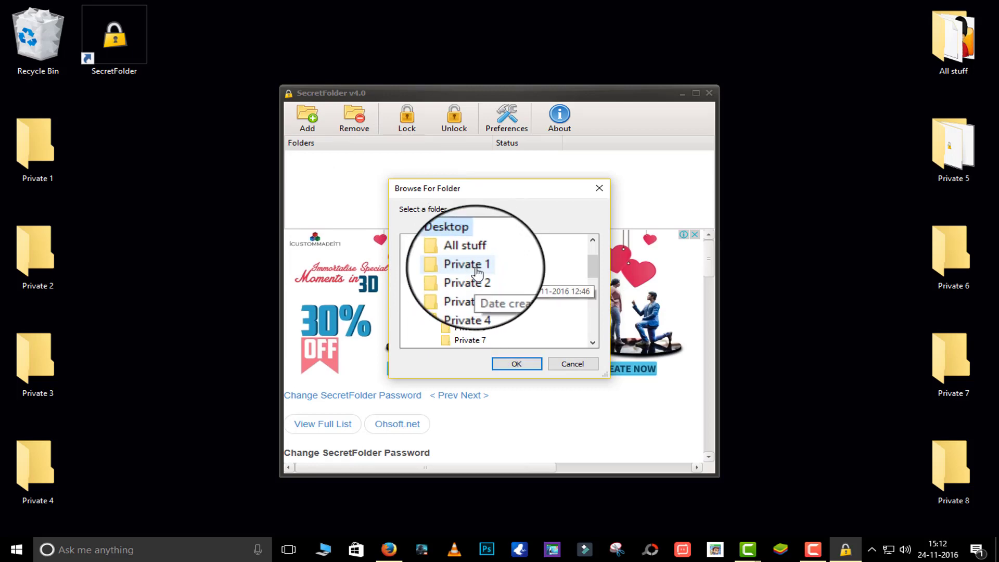
click(518, 364)
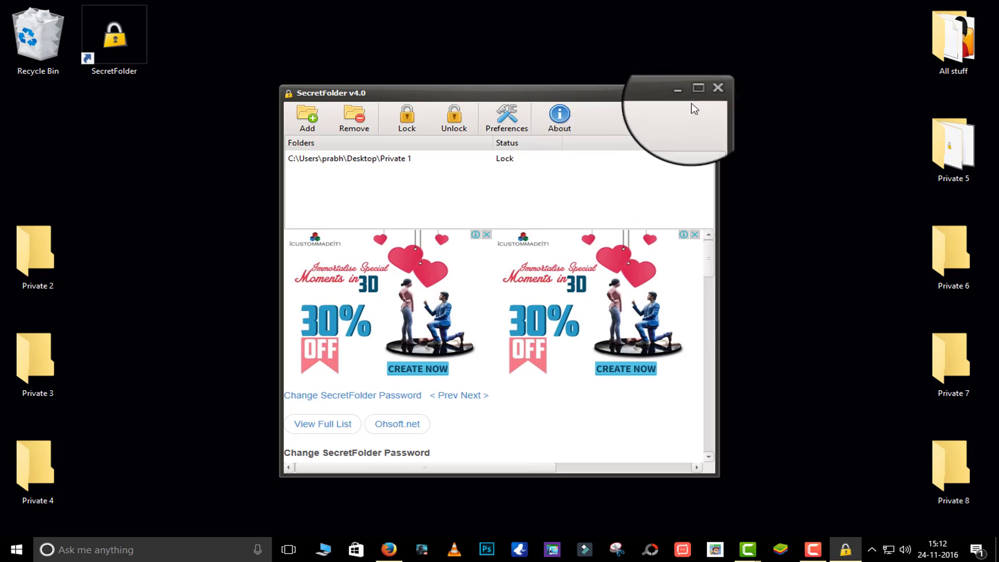
Unlock the Private 1 entry again and close SecretFolder
click(398, 159)
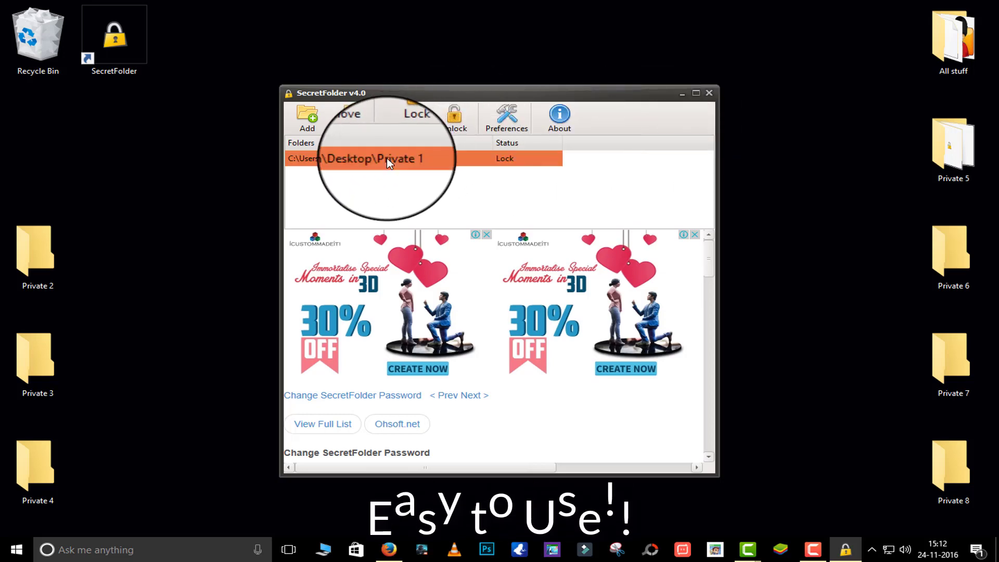
click(463, 129)
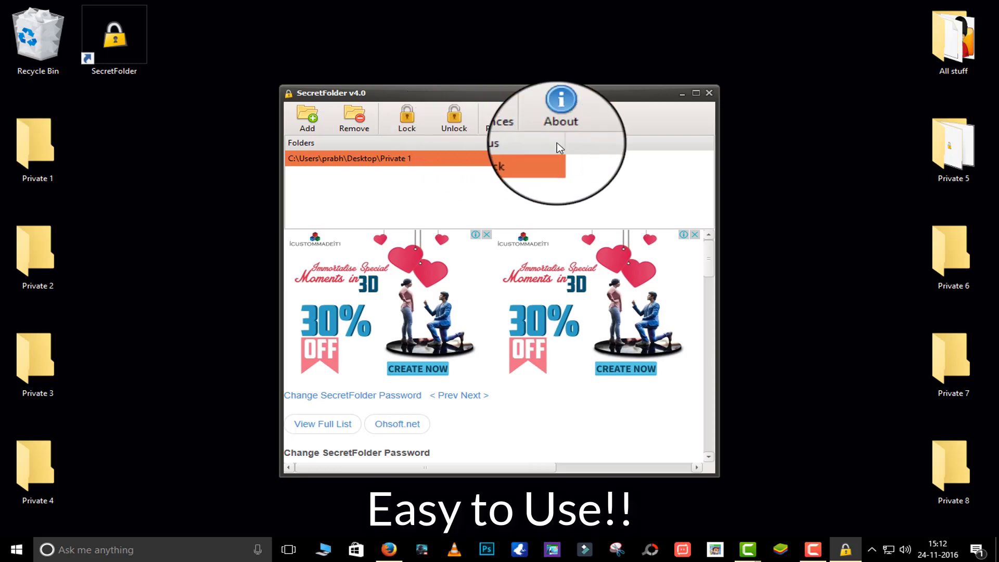
click(713, 97)
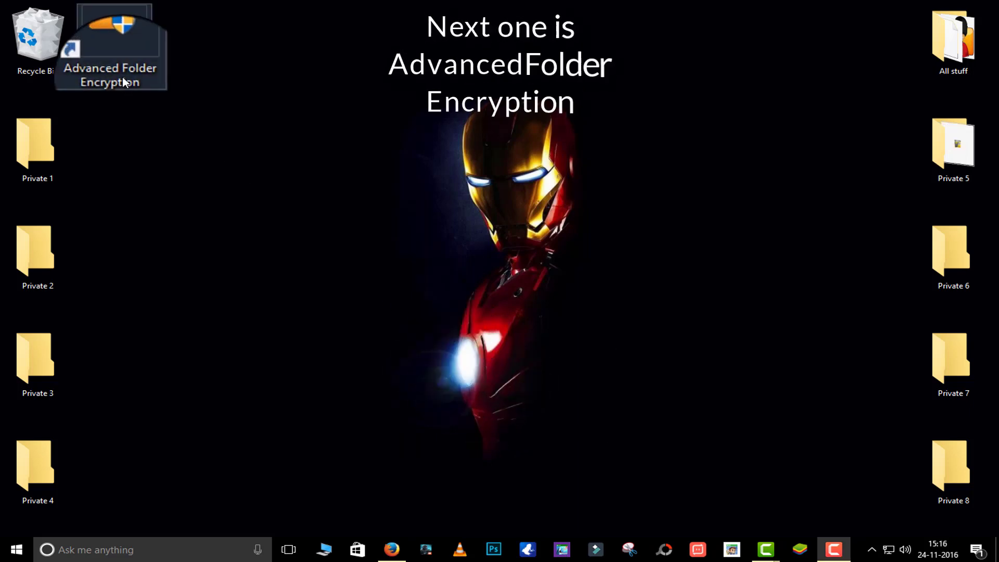
Skip the trial notice and encrypt the dragged-in Private 1 folder in Hidden mode with a password
double_click(124, 81)
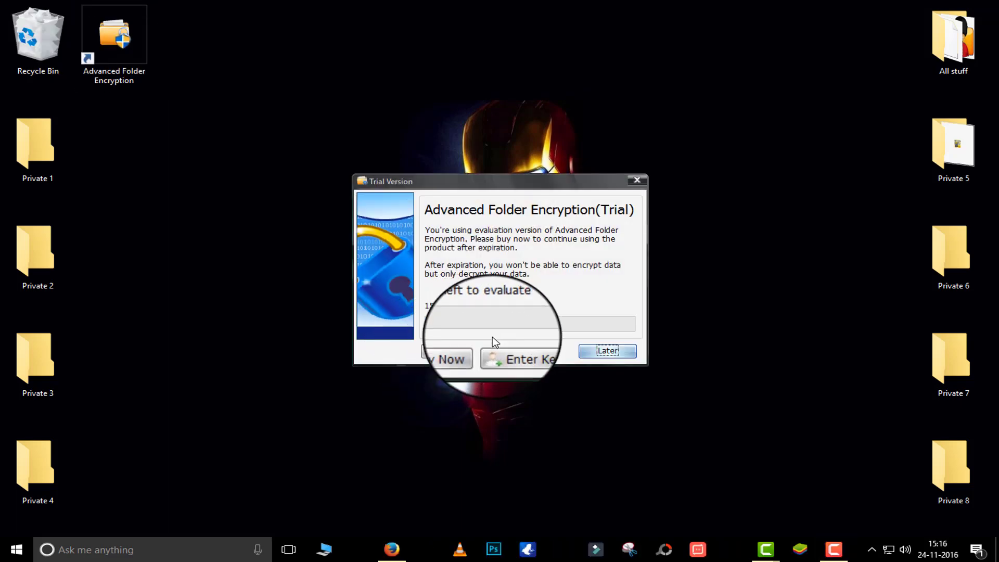
click(604, 349)
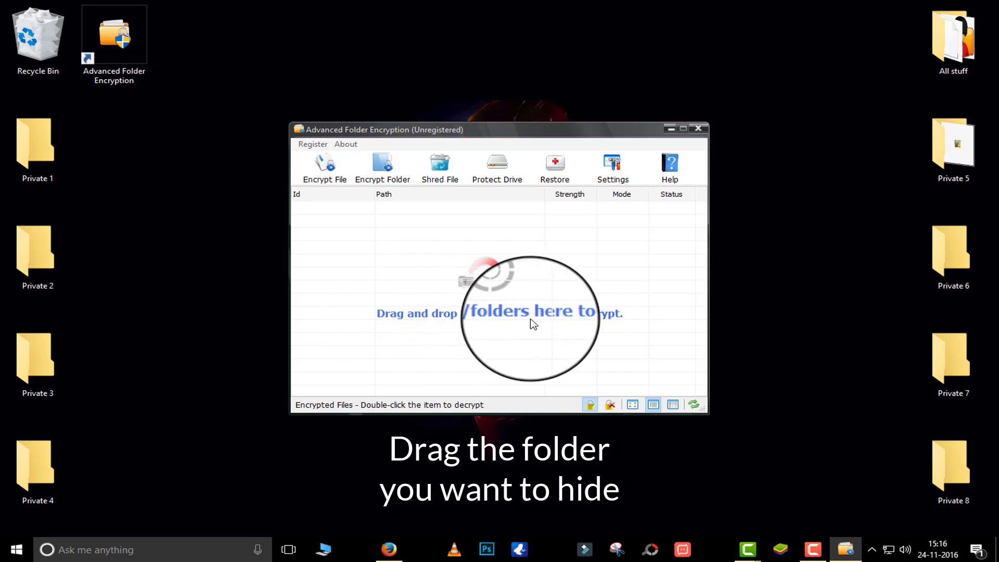
click(41, 156)
drag(41, 159, 524, 289)
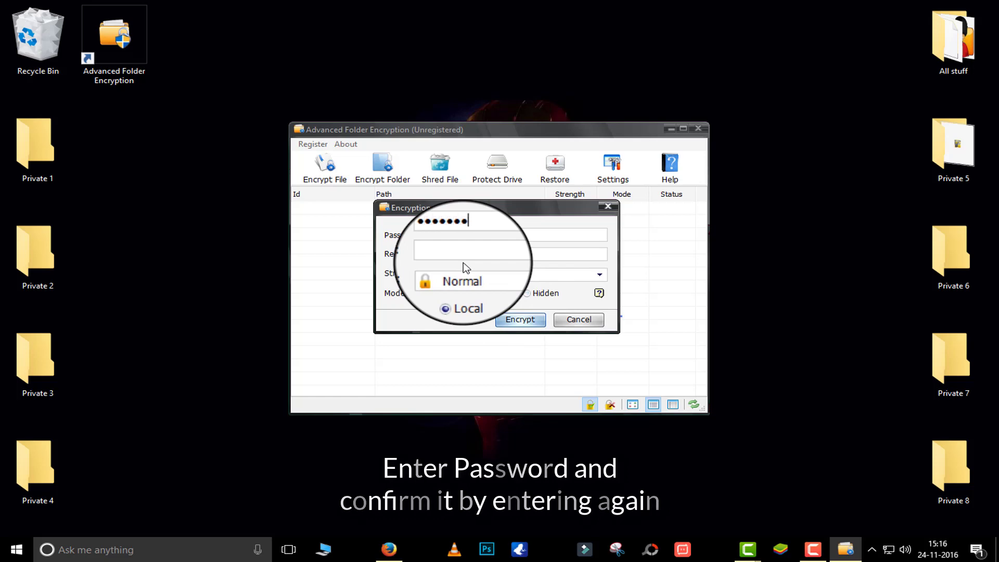
text(1)
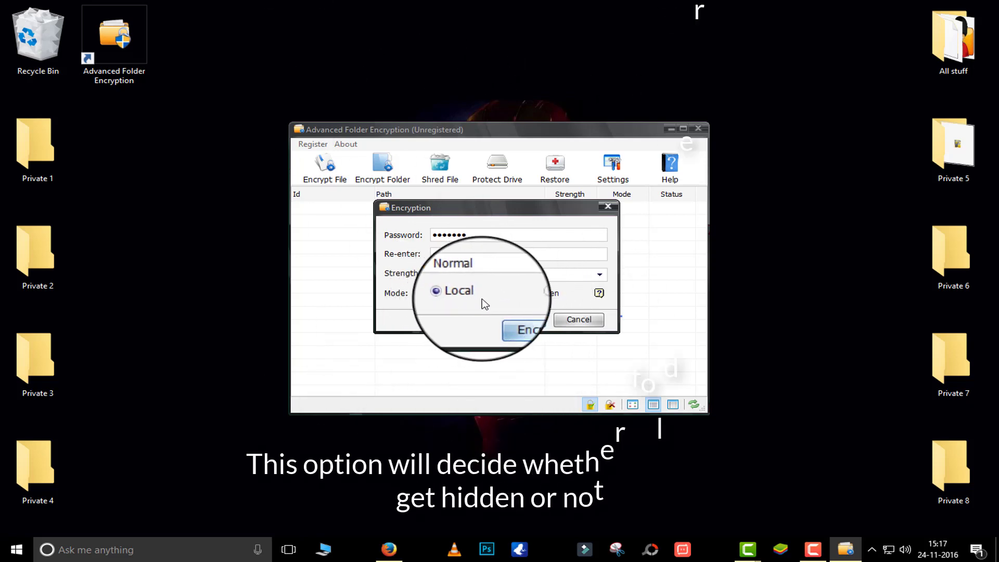
click(536, 294)
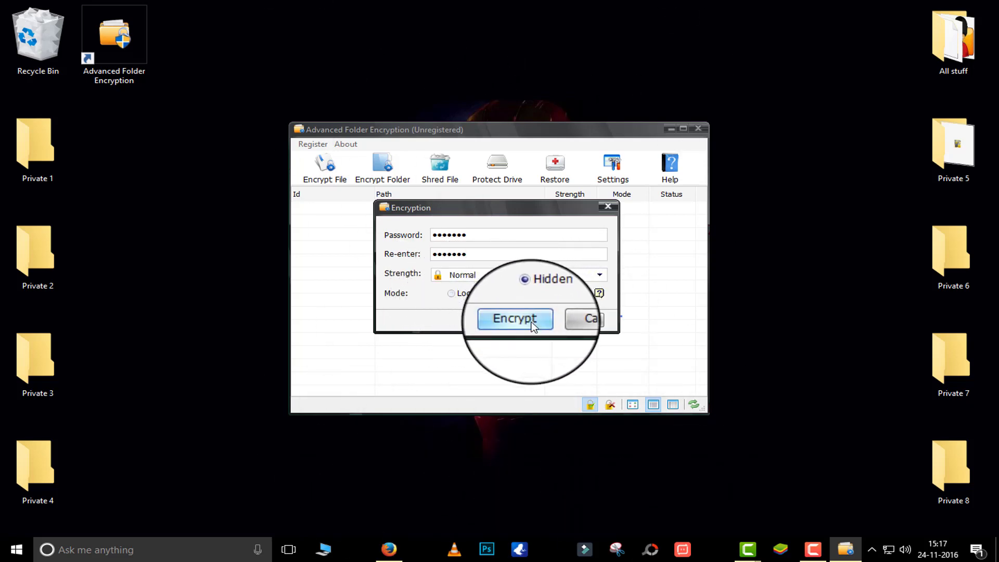
click(531, 323)
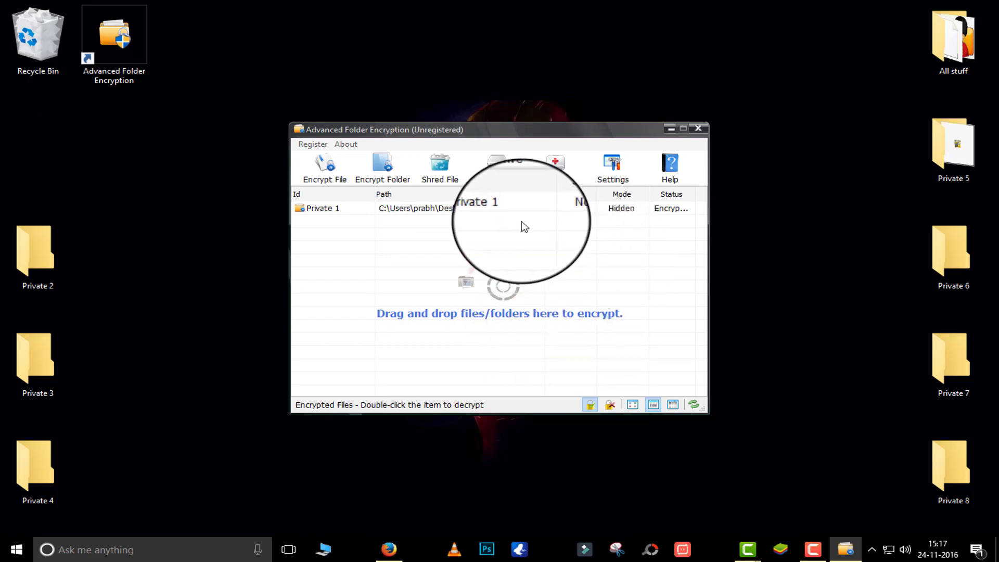
Decrypt Private 1 without running it afterward, cancel its protection, and close the program
click(447, 209)
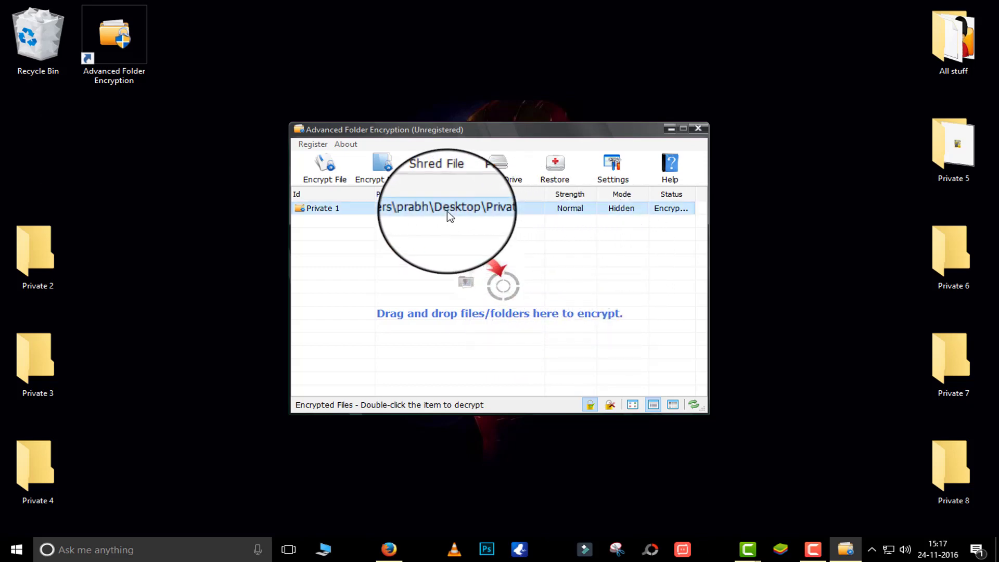
right_click(414, 209)
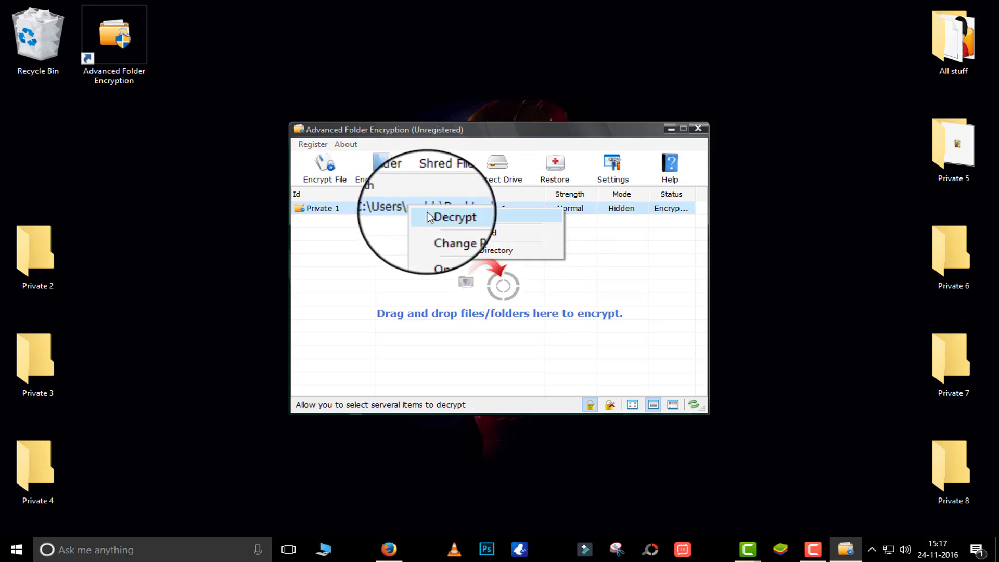
click(475, 222)
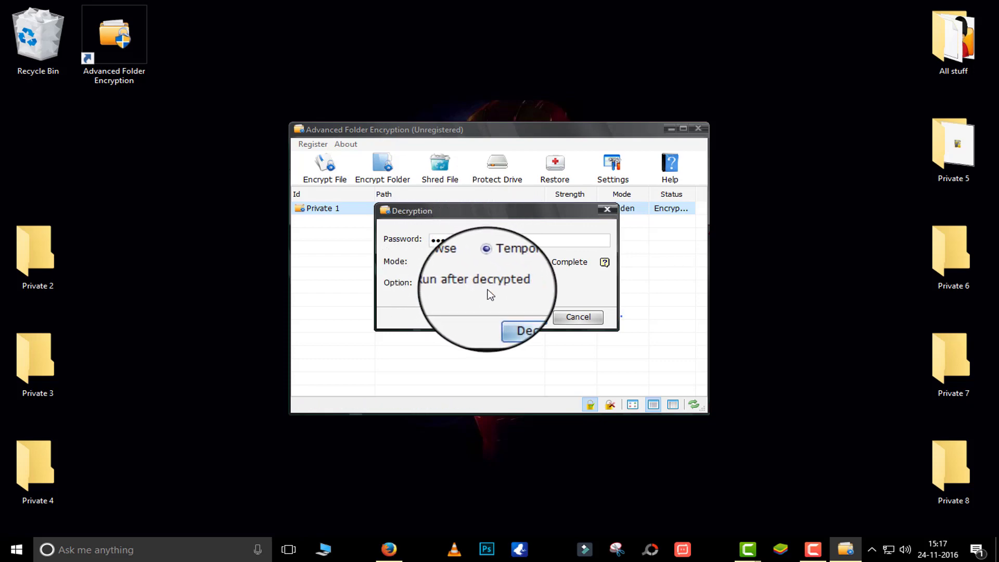
click(449, 285)
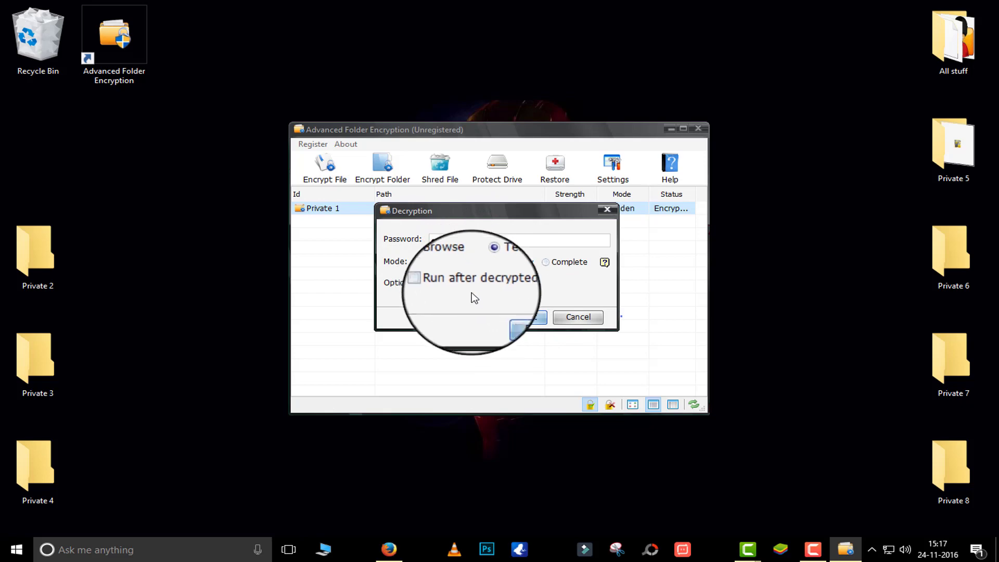
click(525, 317)
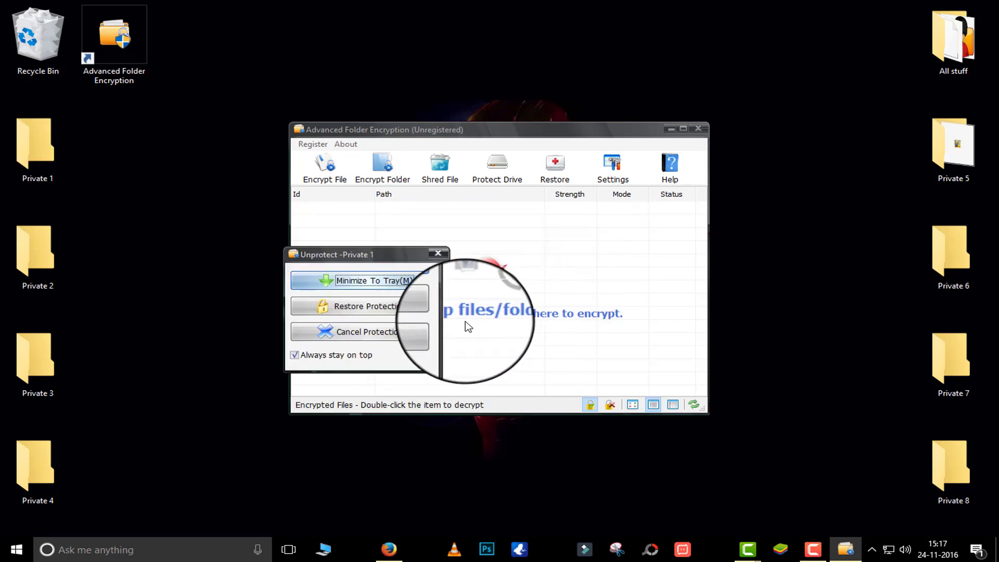
click(433, 333)
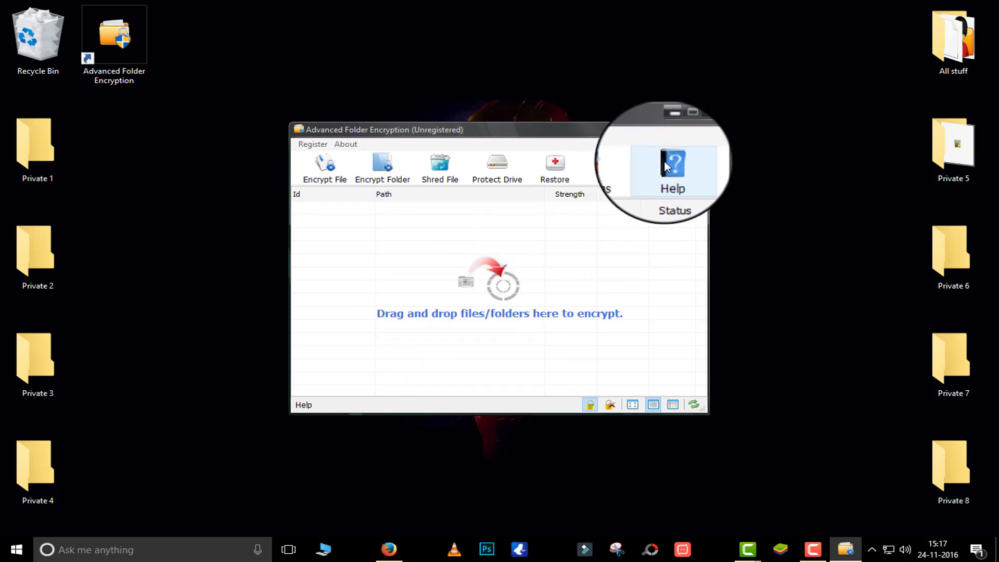
click(698, 133)
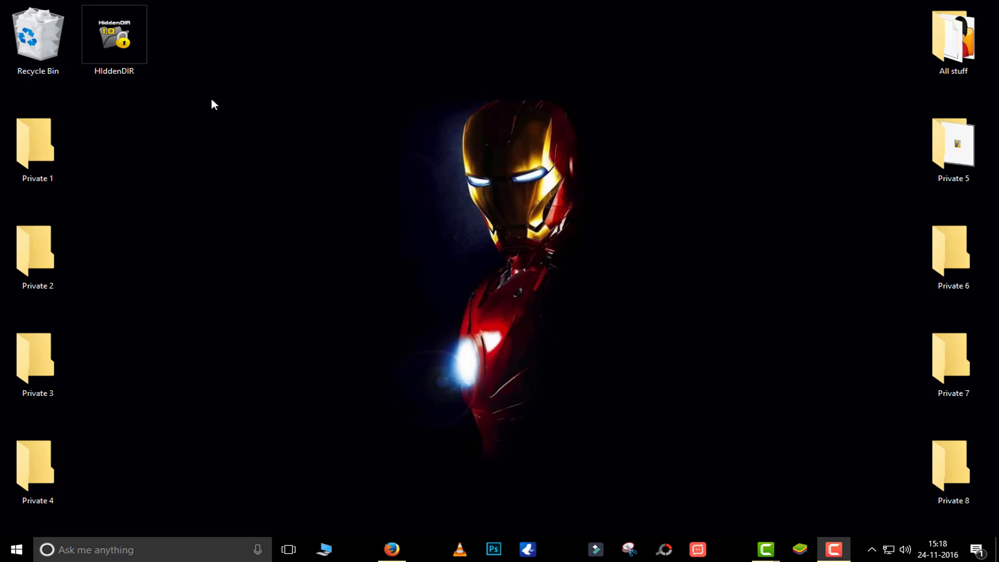
Launch HiddenDIR, hide Private 1 via Browse For Folder, then mark it and unhide it
double_click(129, 68)
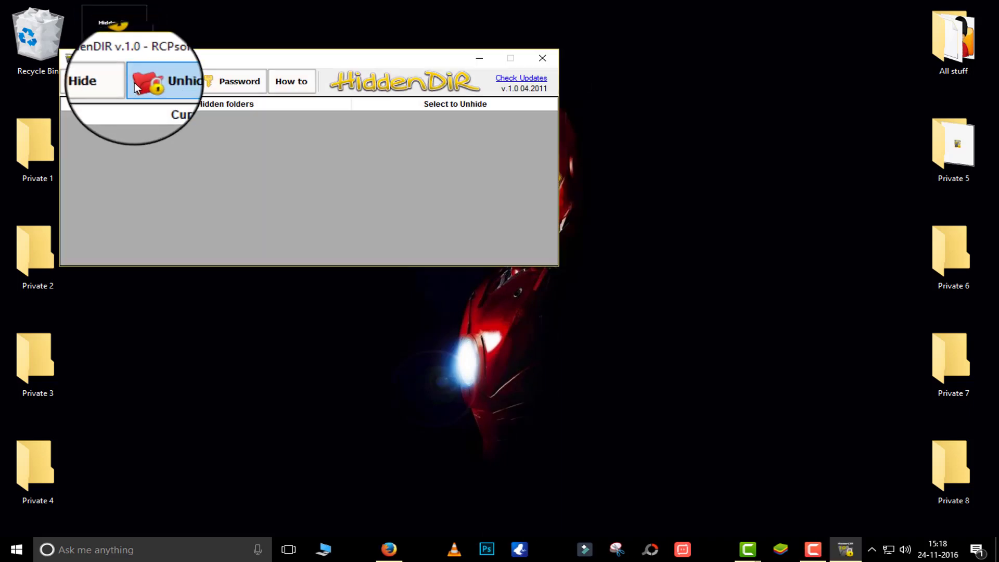
click(92, 83)
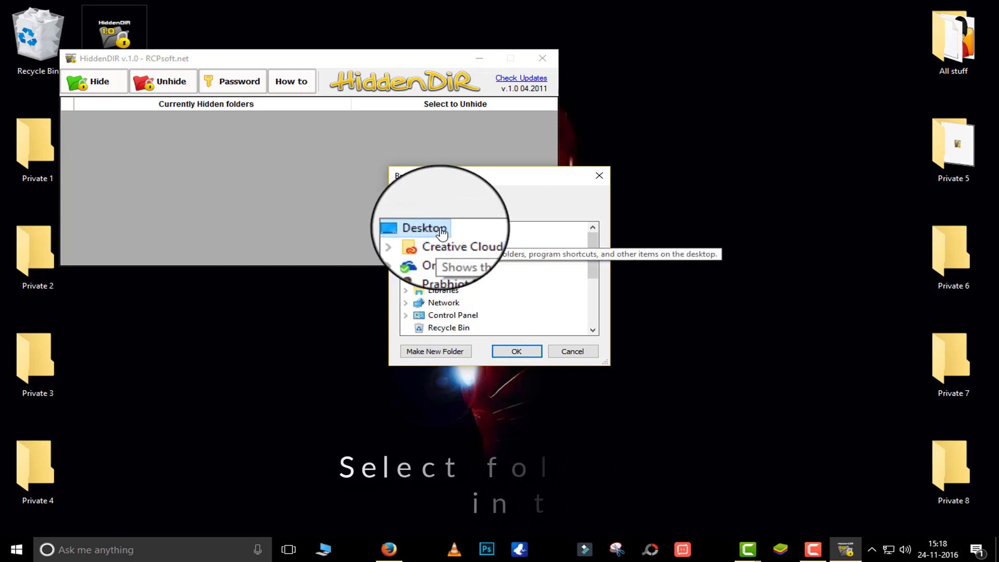
scroll(440, 229, down, 3)
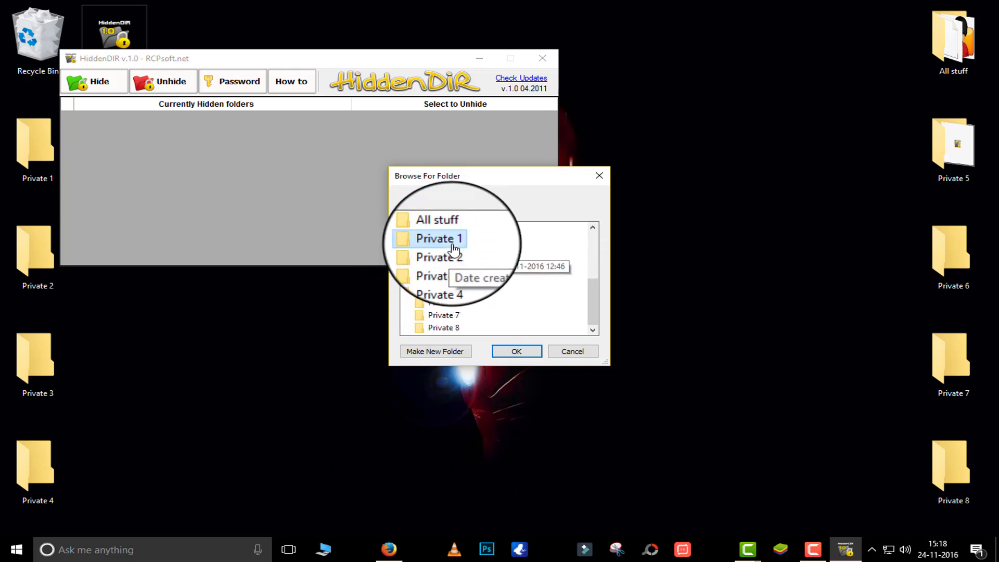
click(449, 240)
click(512, 352)
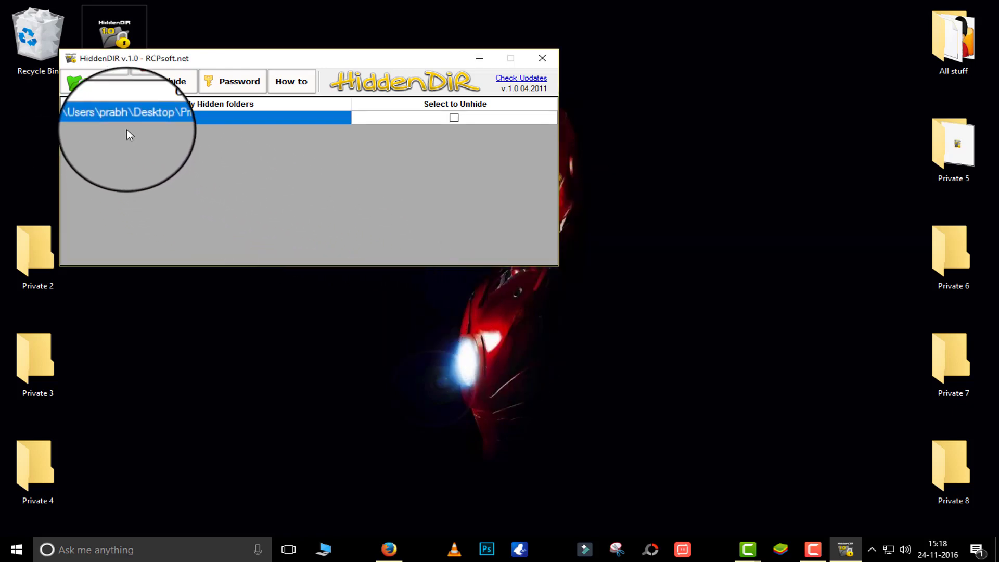
click(454, 117)
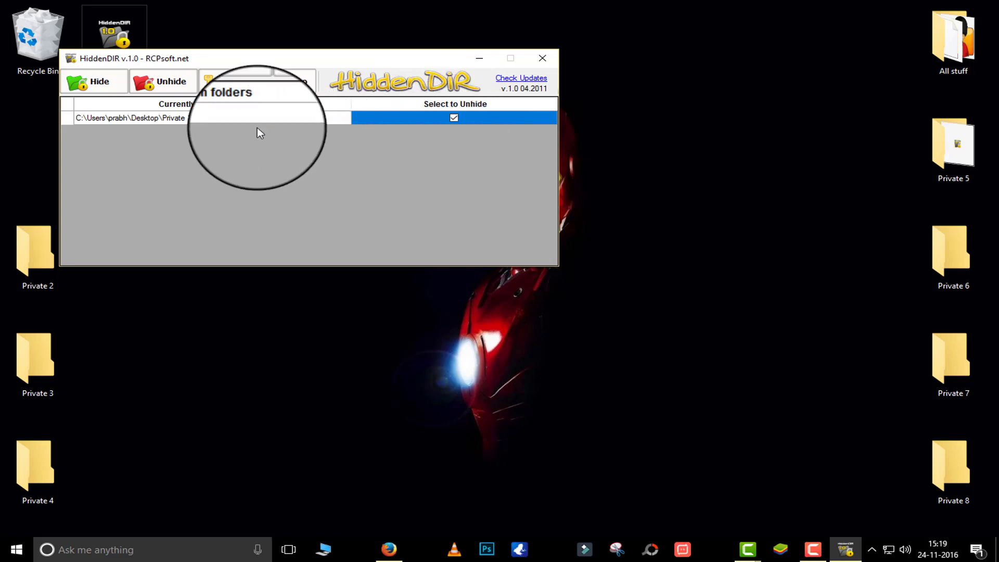
click(177, 87)
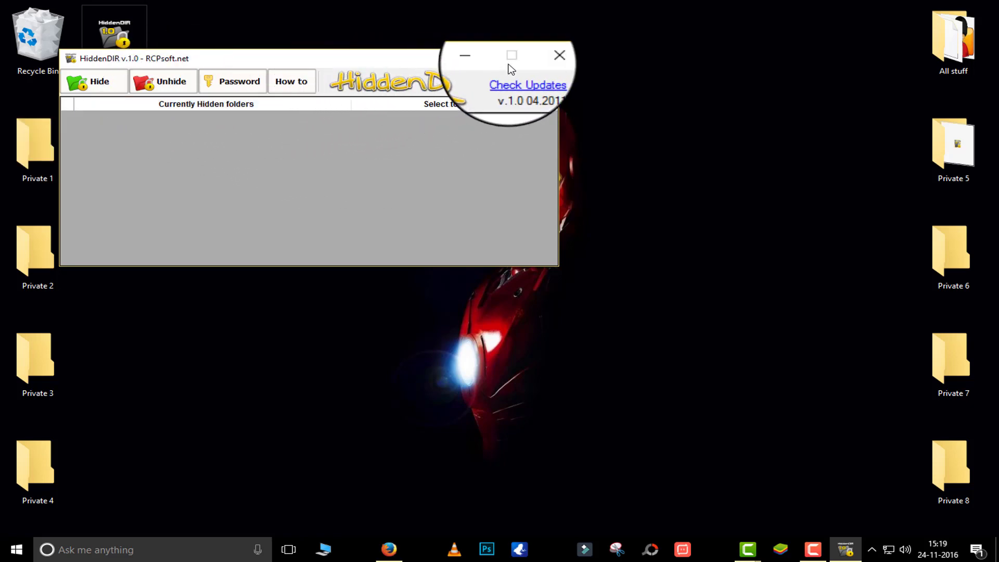
Close HiddenDIR, quitting the unhandled-exception error and closing the stopped-working dialog
click(541, 64)
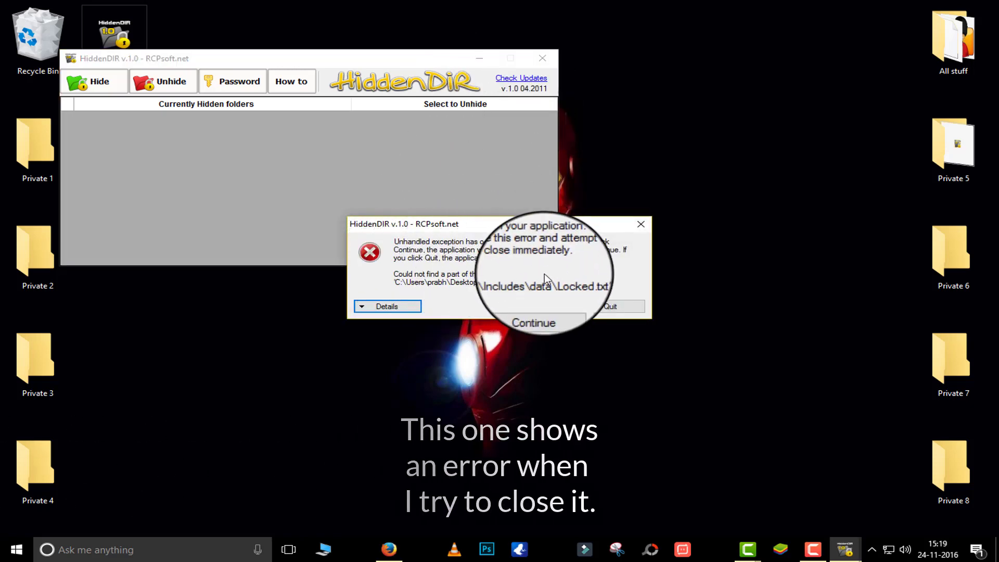
click(610, 310)
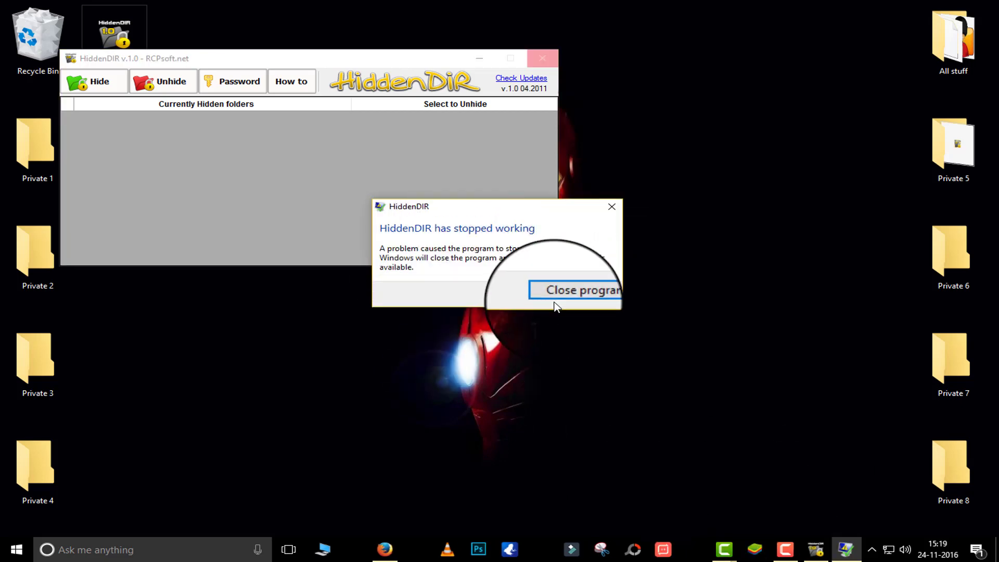
click(562, 294)
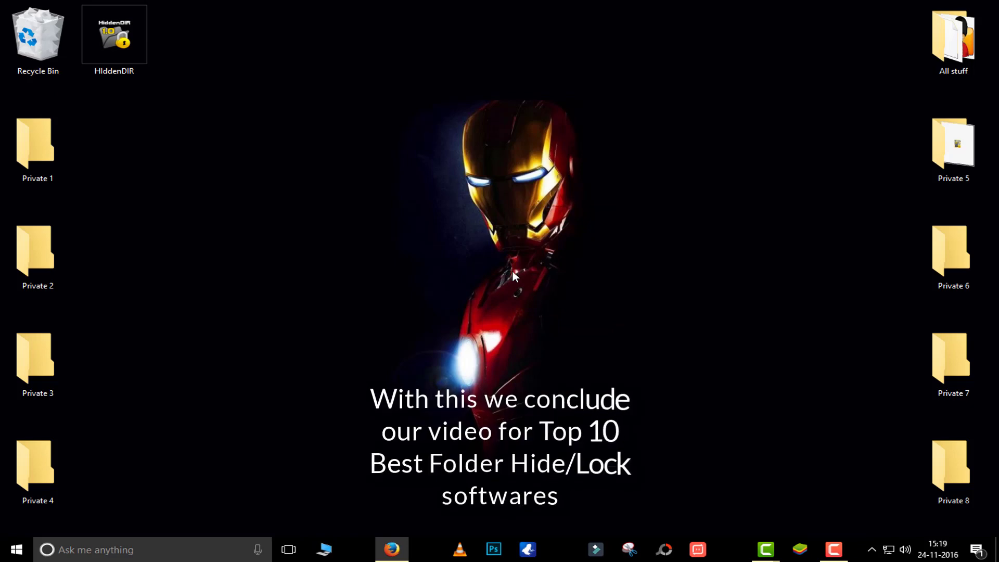